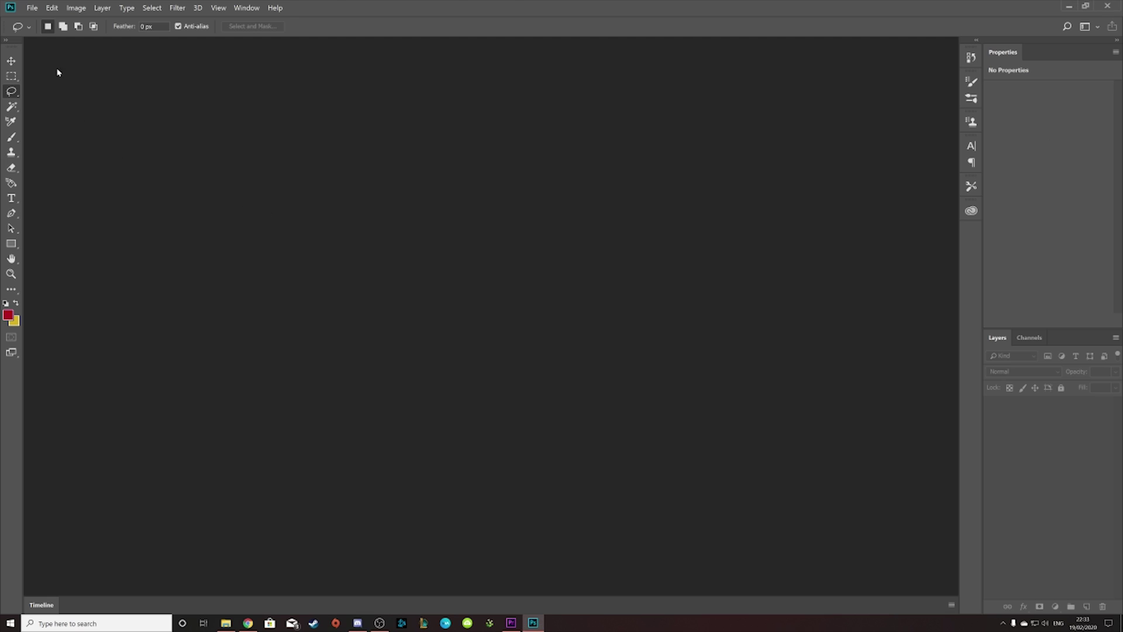
# - Start a blank 1280 x 720 px document from the Thumbnail recent preset in File > New
pyautogui.click(32, 8)
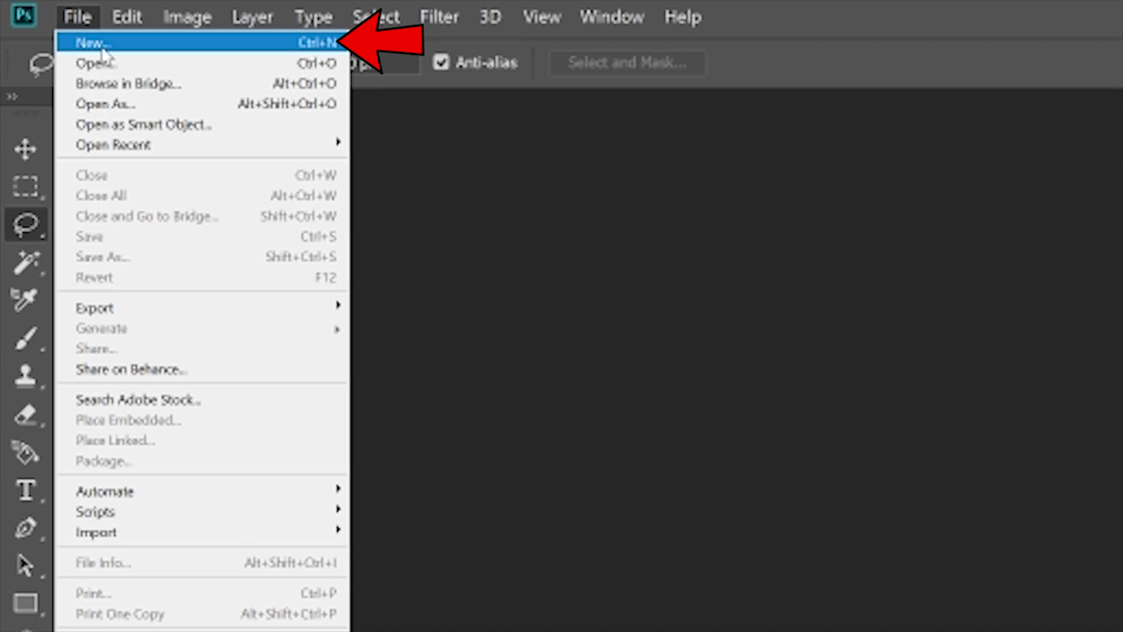
pyautogui.click(103, 50)
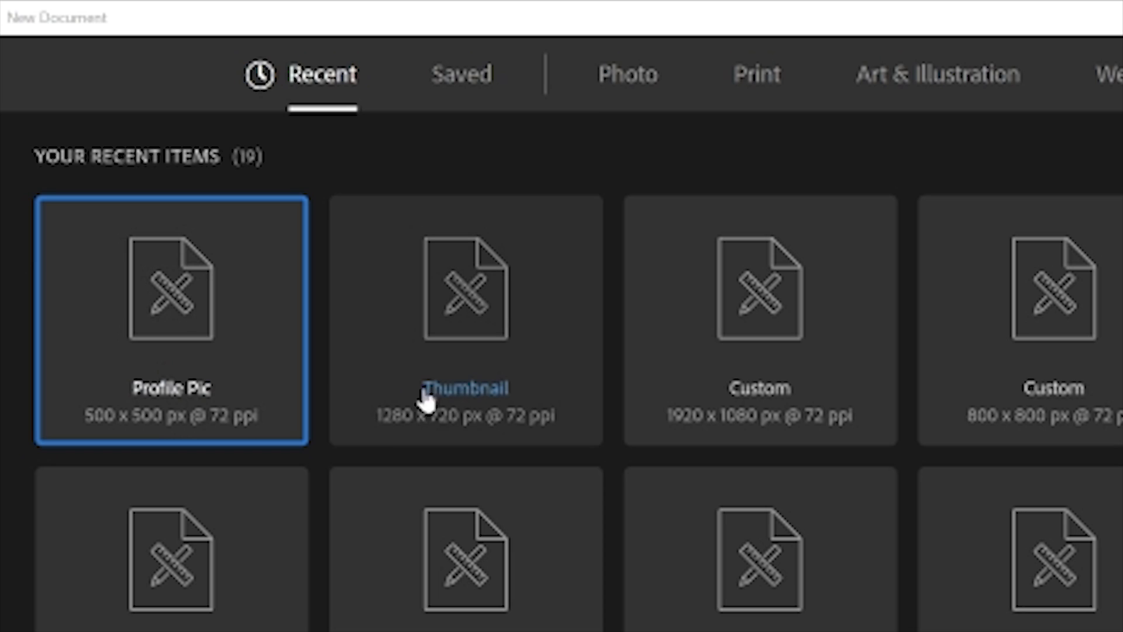
pyautogui.doubleClick(491, 386)
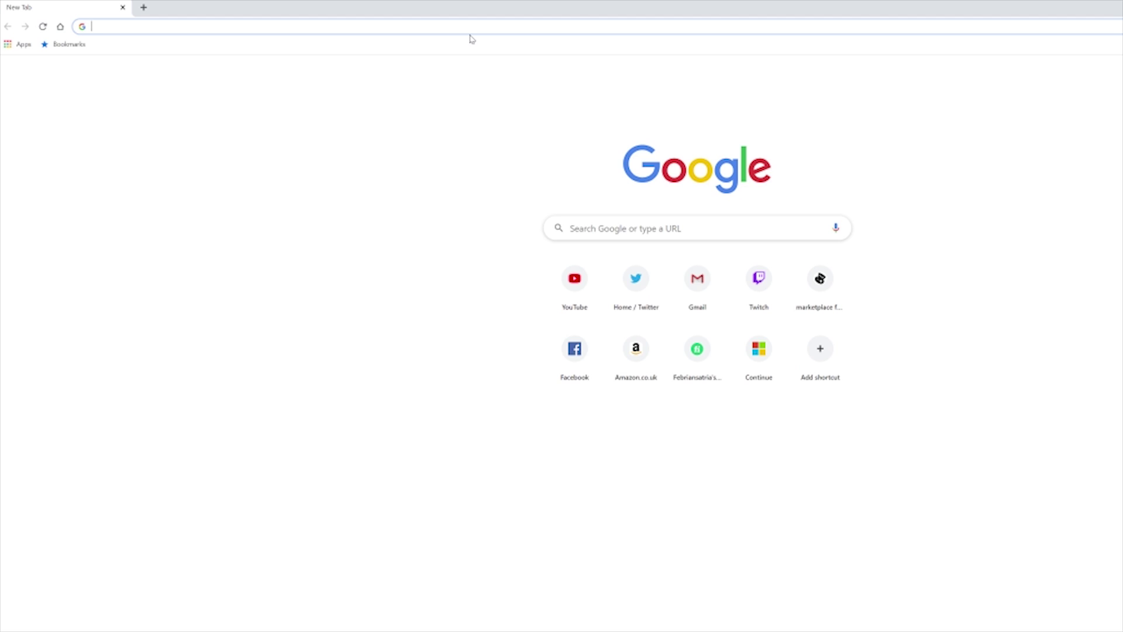
# - Search Google Images for 'mike wazowski sully png' and bring up a chosen picture's save options
pyautogui.write('mike wazowski sully png')
pyautogui.press('Return')
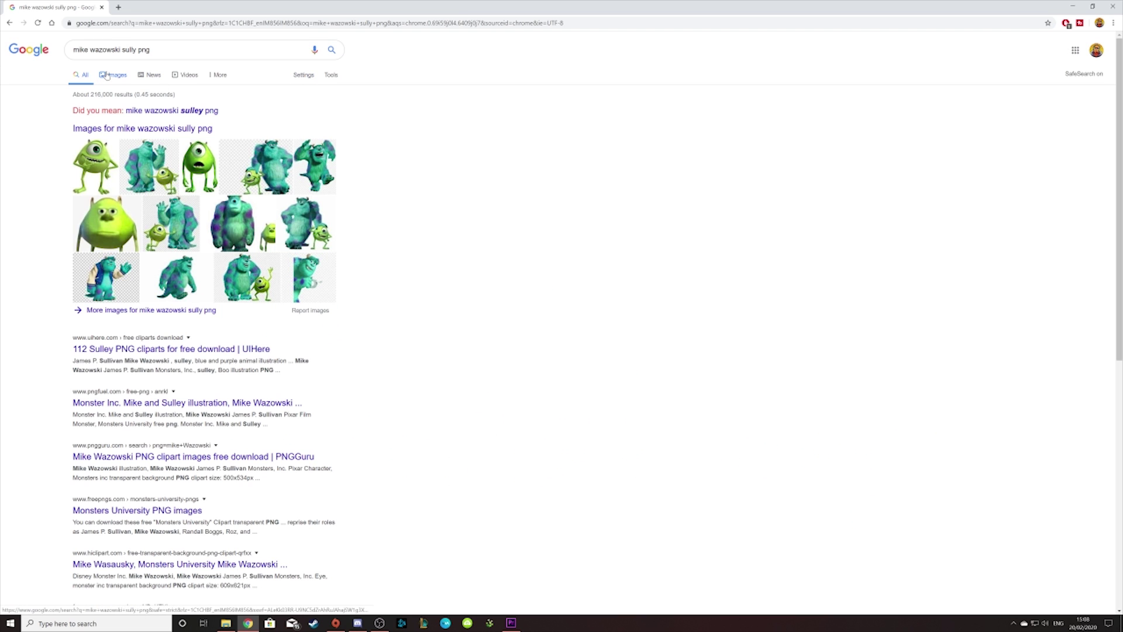
pyautogui.click(106, 75)
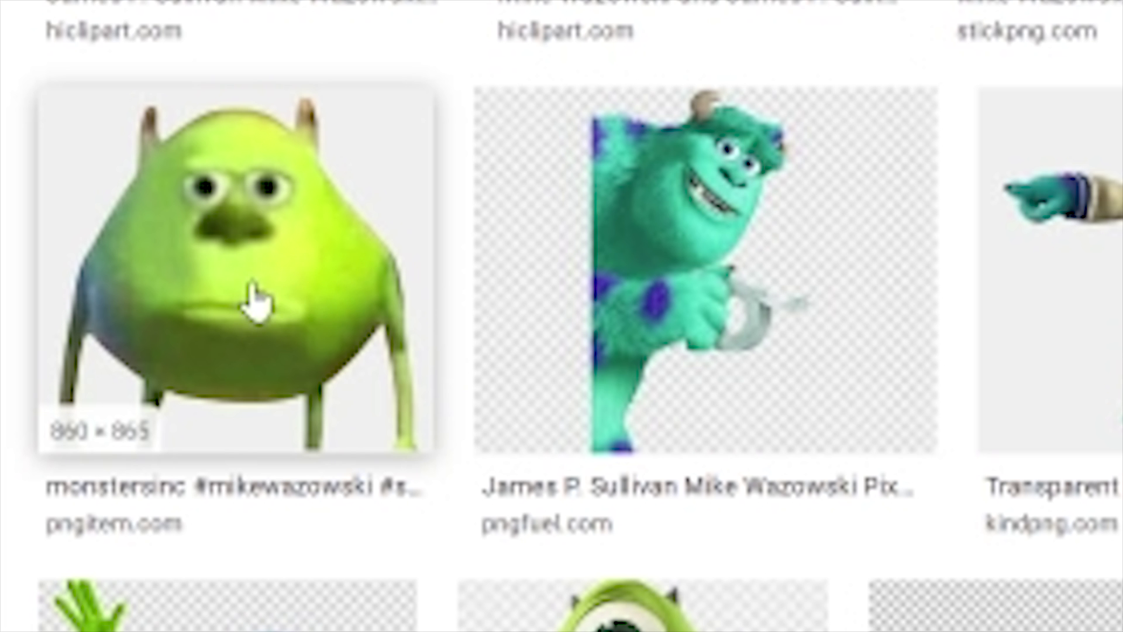
pyautogui.click(255, 298)
pyautogui.rightClick(813, 183)
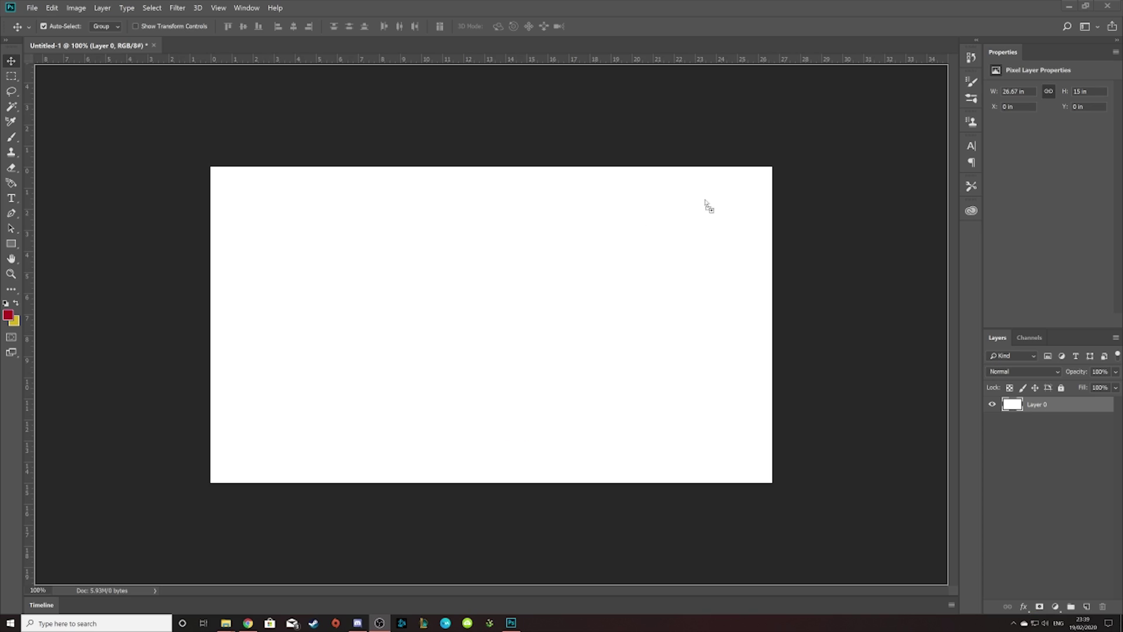
# - Place the Mike-Sully image lower on the canvas and drop in the space picture
pyautogui.moveTo(567, 251); pyautogui.dragTo(567, 363)
pyautogui.press('Return')
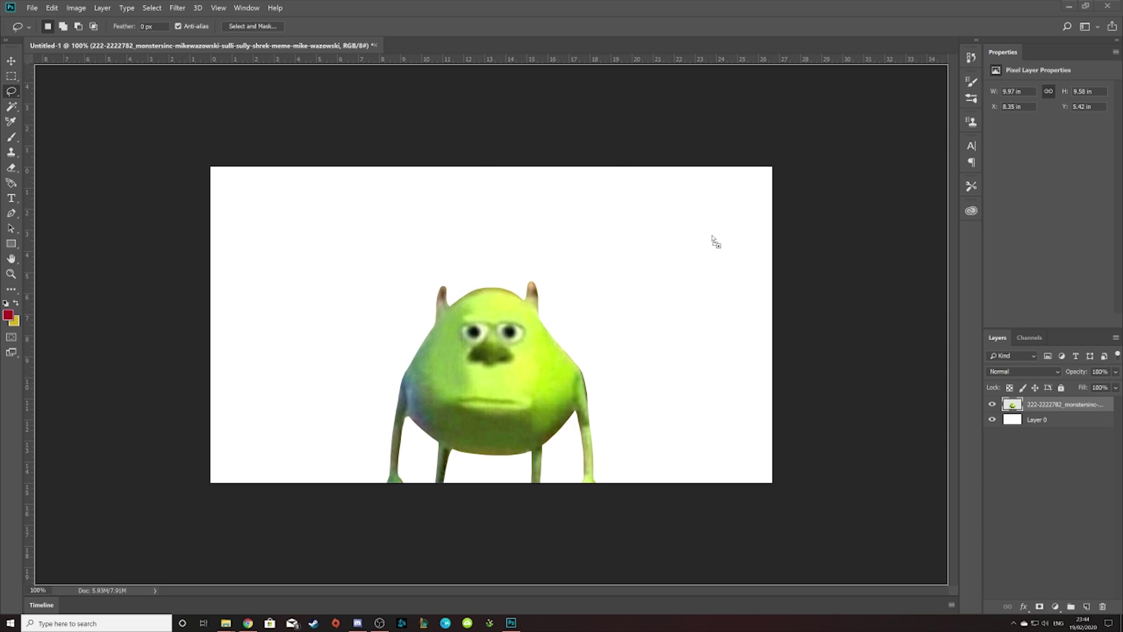
pyautogui.moveTo(712, 240); pyautogui.dragTo(708, 236)
# - Align the space picture to the top-left corner and scale it to 120% to fill the canvas
pyautogui.moveTo(762, 189); pyautogui.dragTo(496, 246)
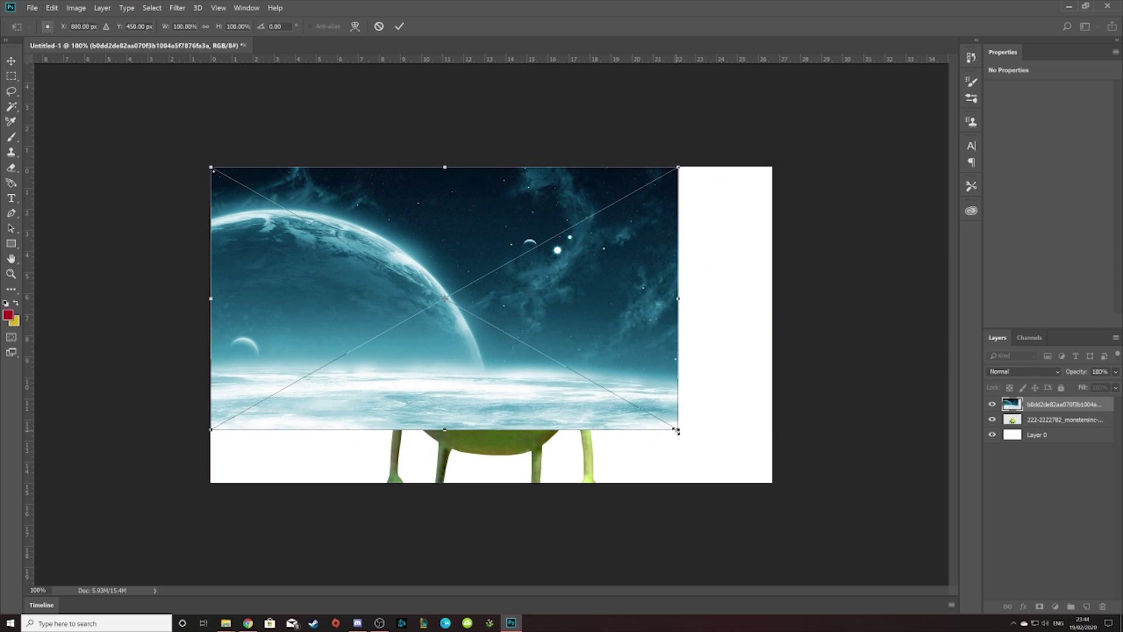
pyautogui.moveTo(677, 430); pyautogui.dragTo(773, 482)
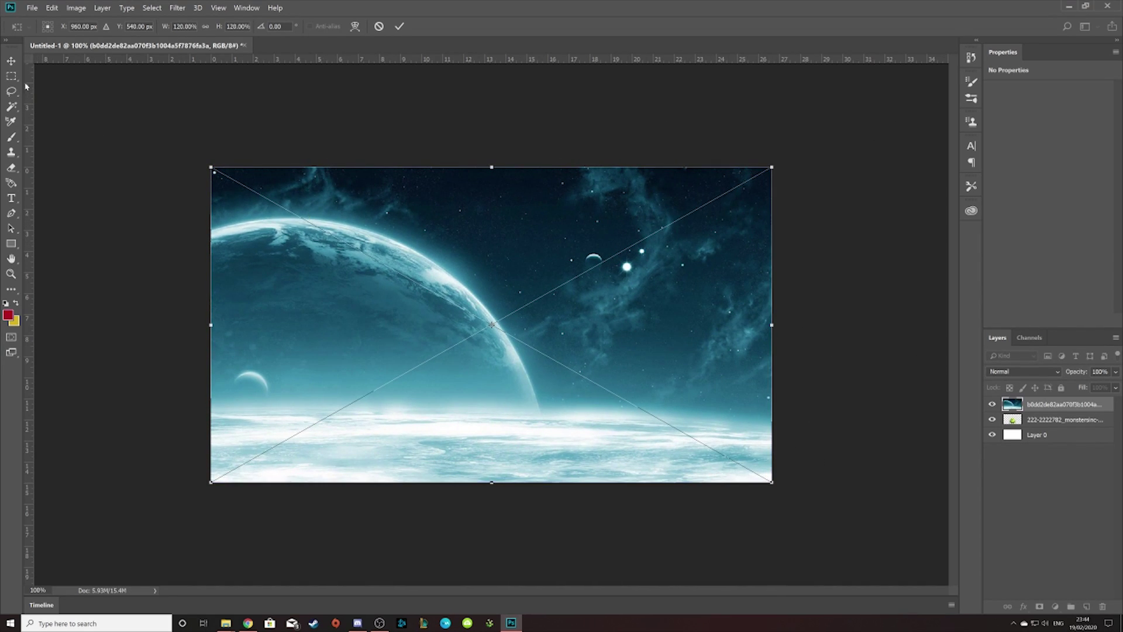
pyautogui.click(11, 60)
pyautogui.press('Return')
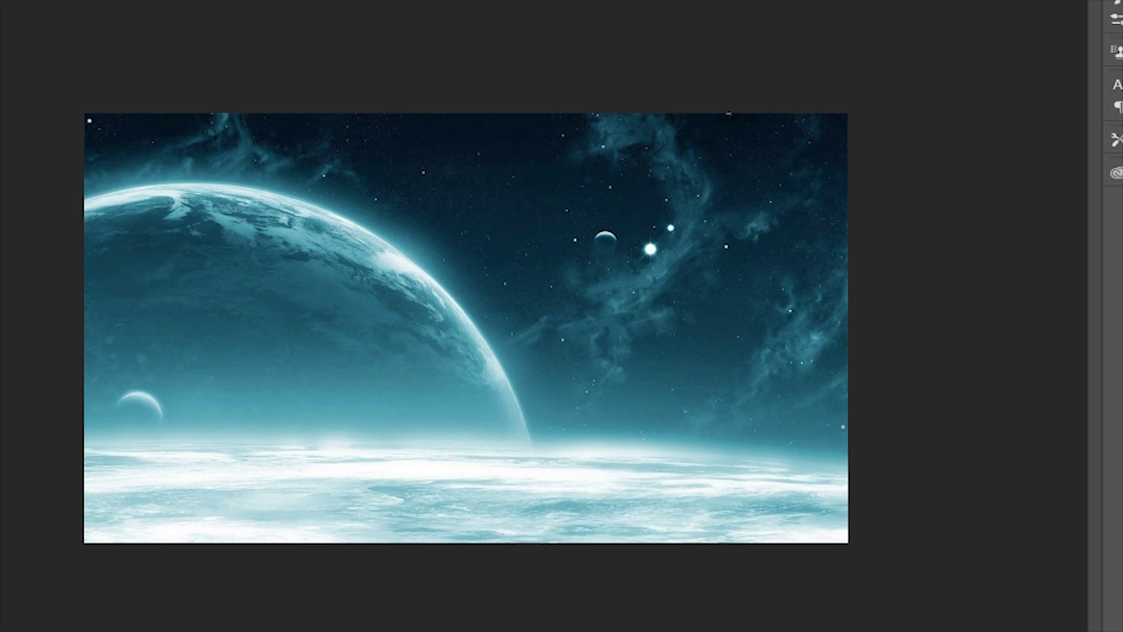
# - Apply a spin Radial Blur with Amount 9 to the space background
pyautogui.click(419, 15)
pyautogui.moveTo(453, 248)
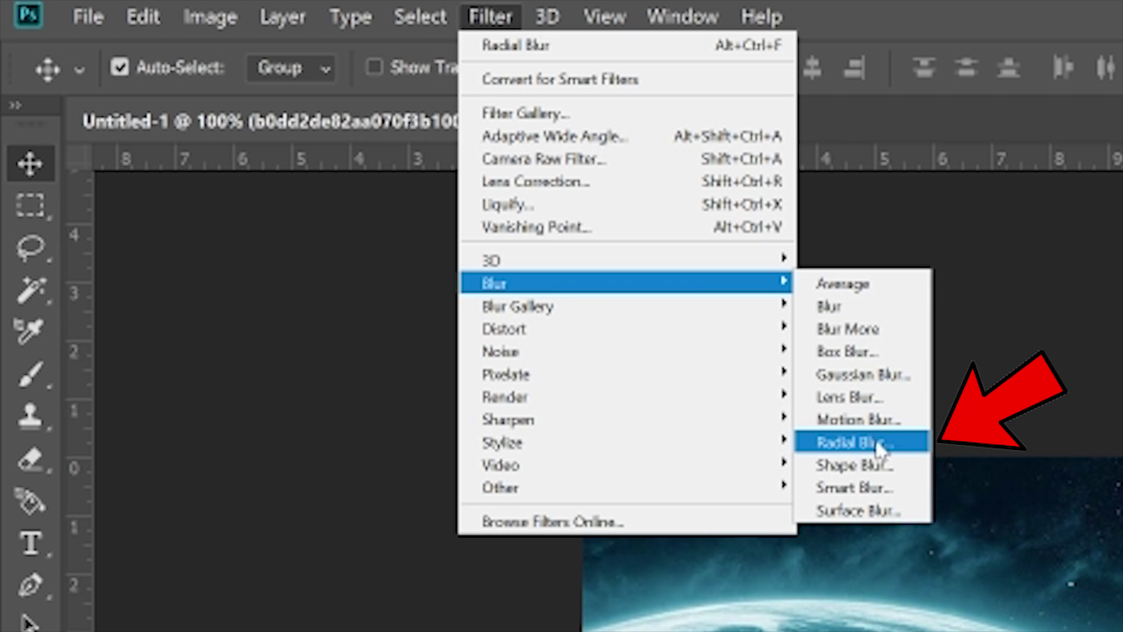
pyautogui.click(879, 445)
pyautogui.moveTo(486, 221); pyautogui.dragTo(464, 216)
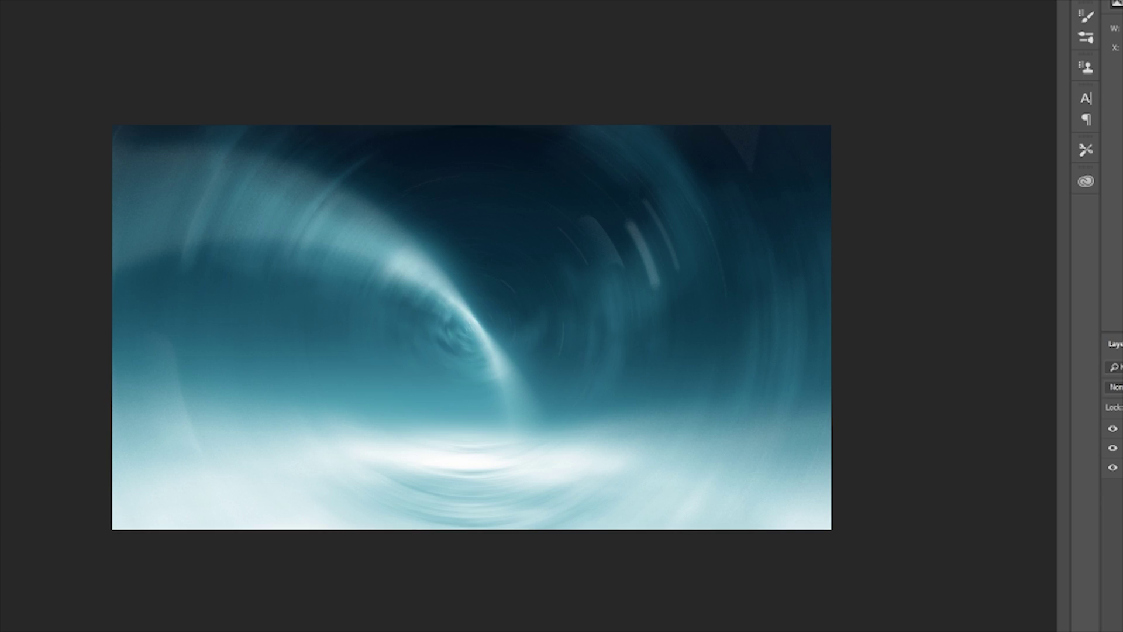
# - Turn the background deep blue with Hue/Saturation: Hue +115, Saturation +11
pyautogui.click(137, 17)
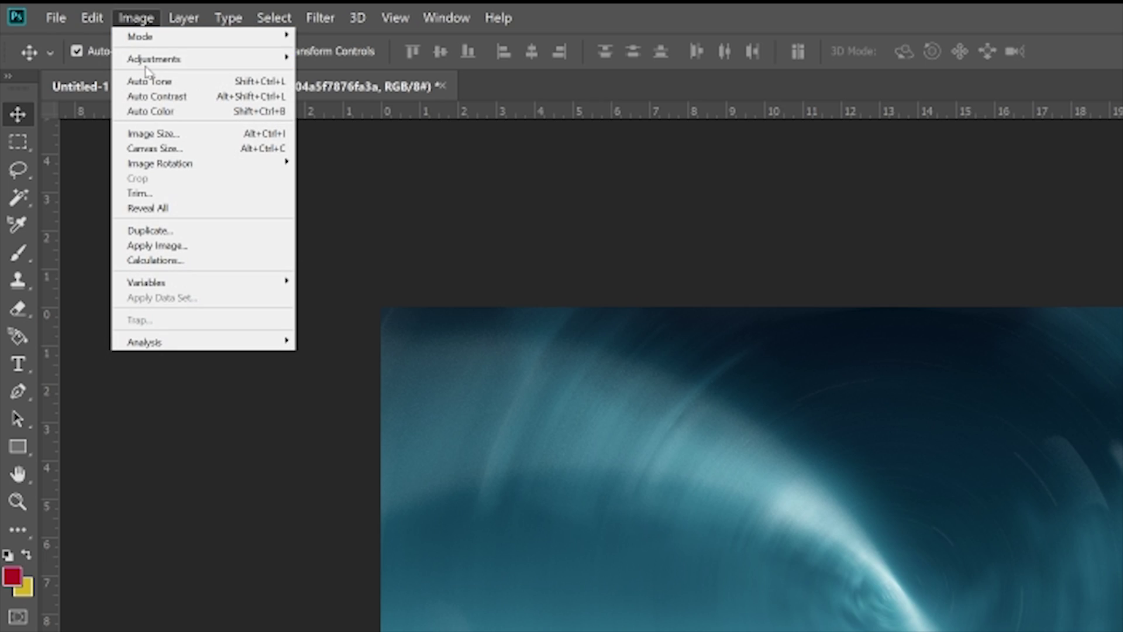
pyautogui.moveTo(243, 61)
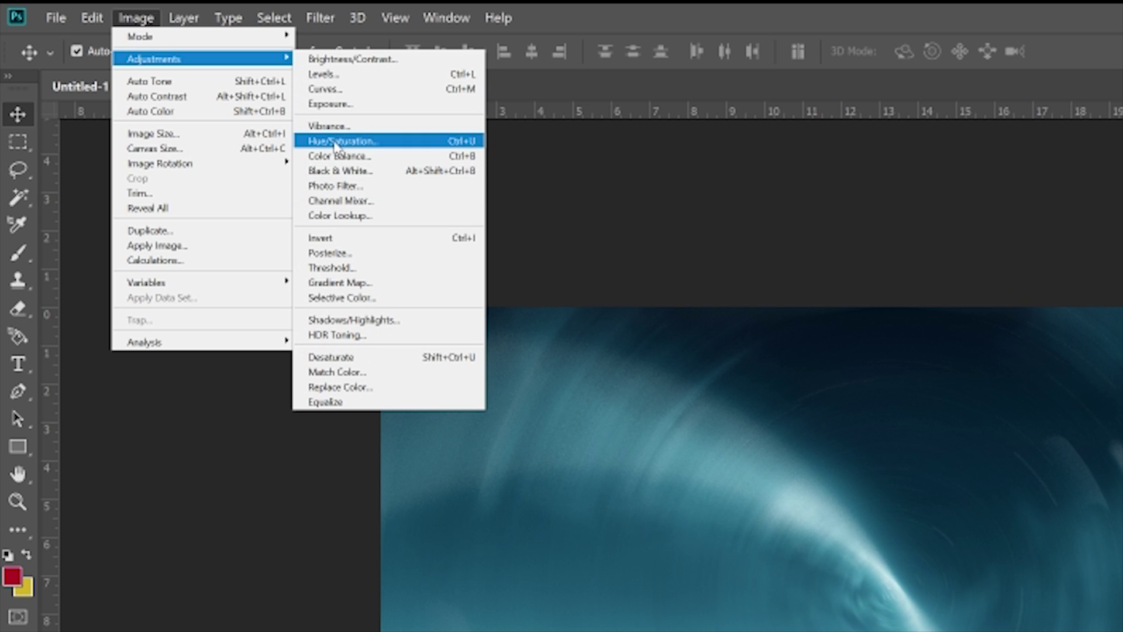
pyautogui.click(374, 141)
pyautogui.moveTo(664, 296); pyautogui.dragTo(768, 306)
pyautogui.moveTo(644, 246); pyautogui.dragTo(735, 247)
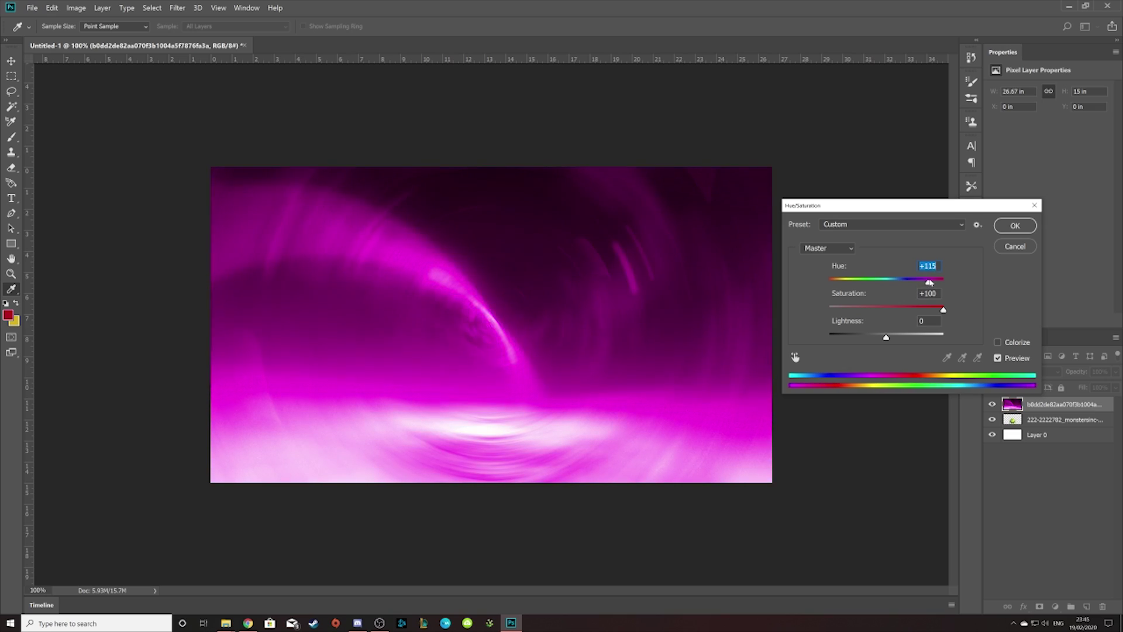
pyautogui.moveTo(929, 283); pyautogui.dragTo(910, 282)
pyautogui.press('Return')
# - Move the monster layer above the background and shift its hue to -155 for purple
pyautogui.moveTo(1045, 419); pyautogui.dragTo(1047, 404)
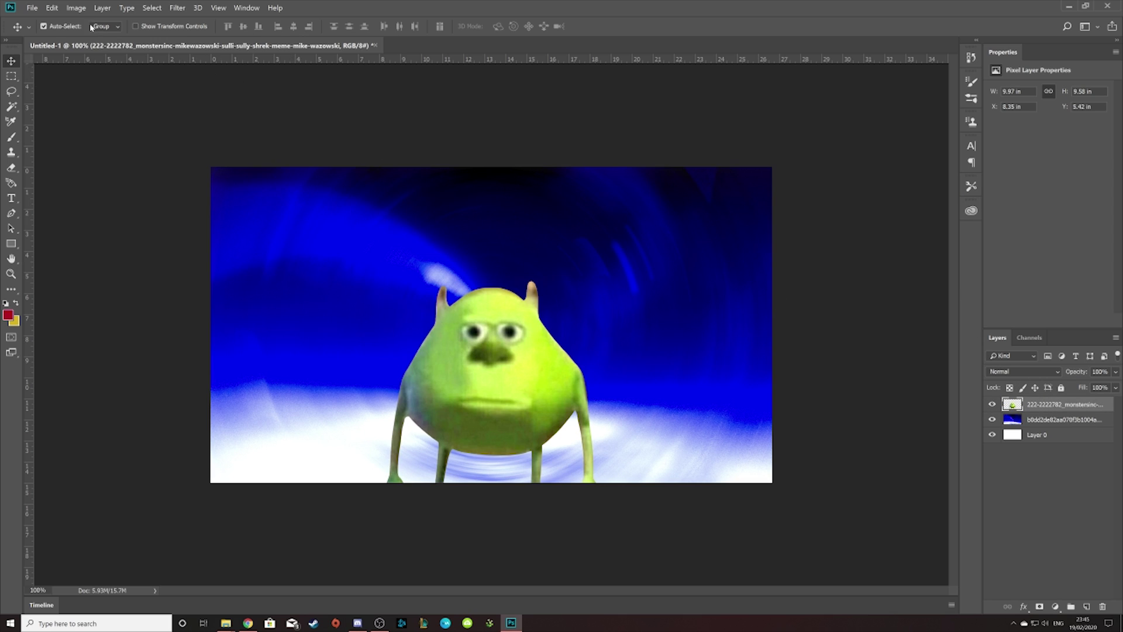
pyautogui.click(76, 8)
pyautogui.click(199, 123)
pyautogui.moveTo(843, 282); pyautogui.dragTo(839, 289)
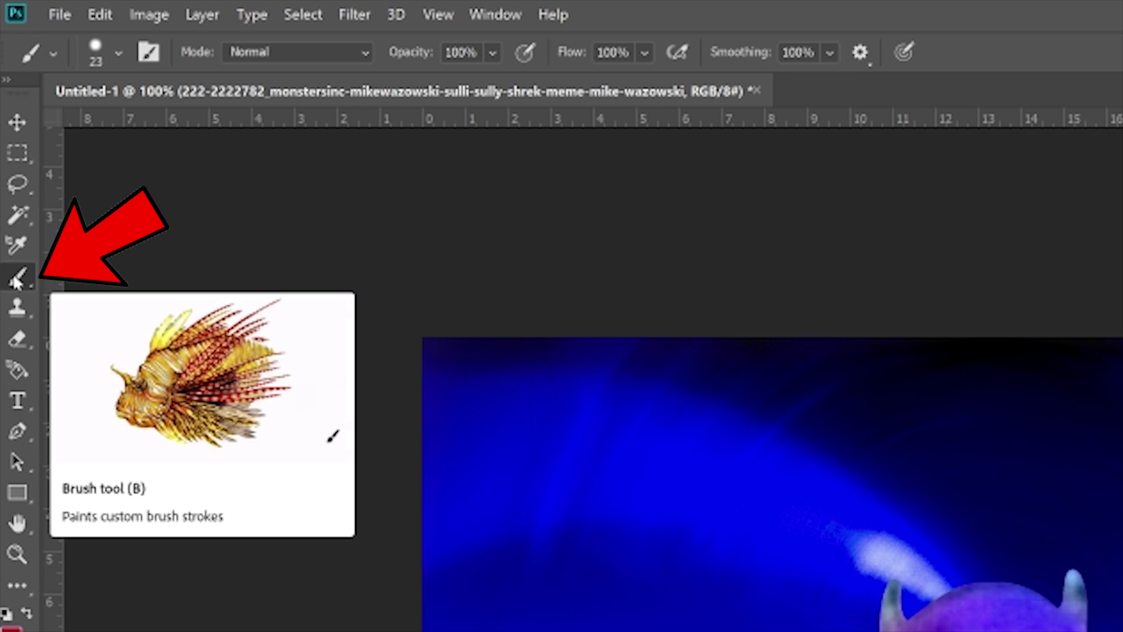
# - Paint chin ridges with a 10 px brush in dark purple #55376b, tidying with a 44 px eraser
pyautogui.click(117, 45)
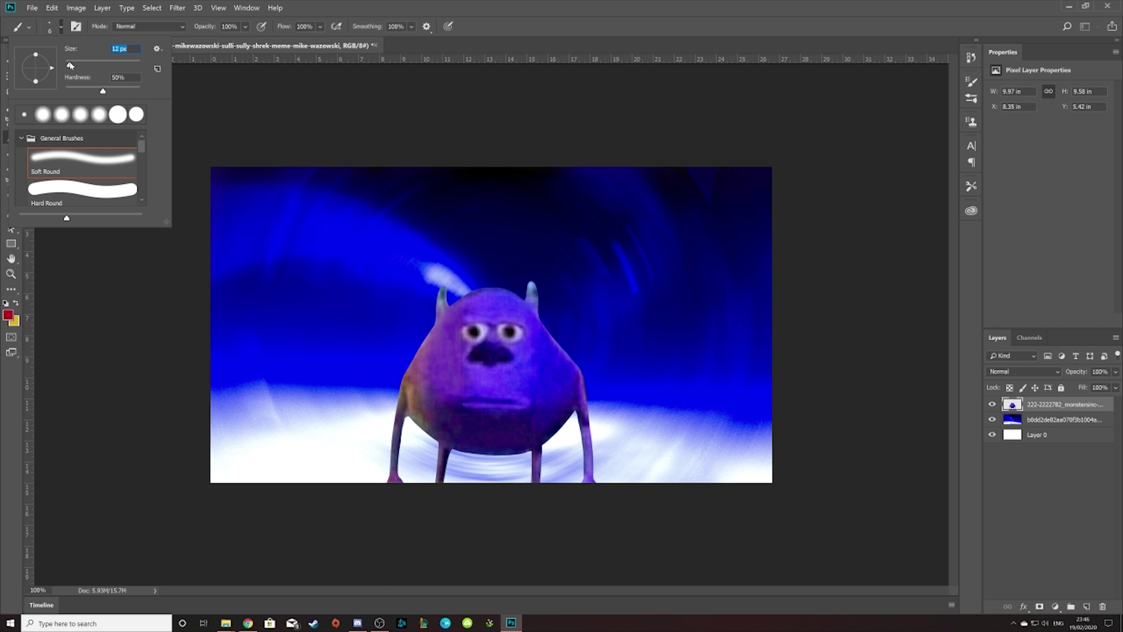
pyautogui.moveTo(70, 65); pyautogui.dragTo(68, 63)
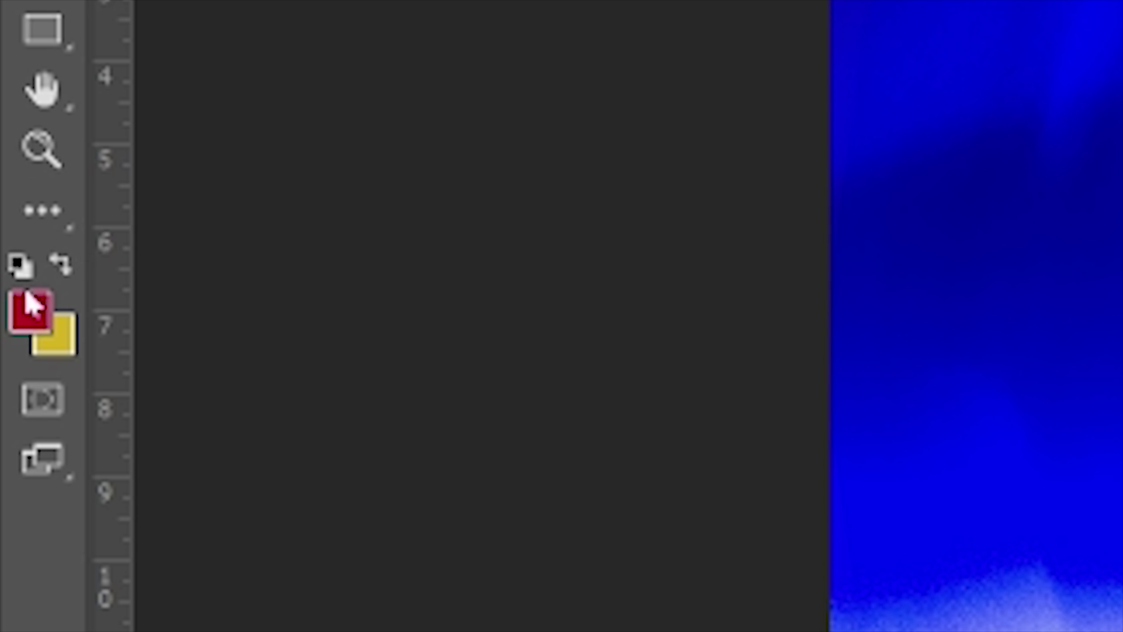
pyautogui.click(32, 304)
pyautogui.click(356, 333)
pyautogui.click(903, 76)
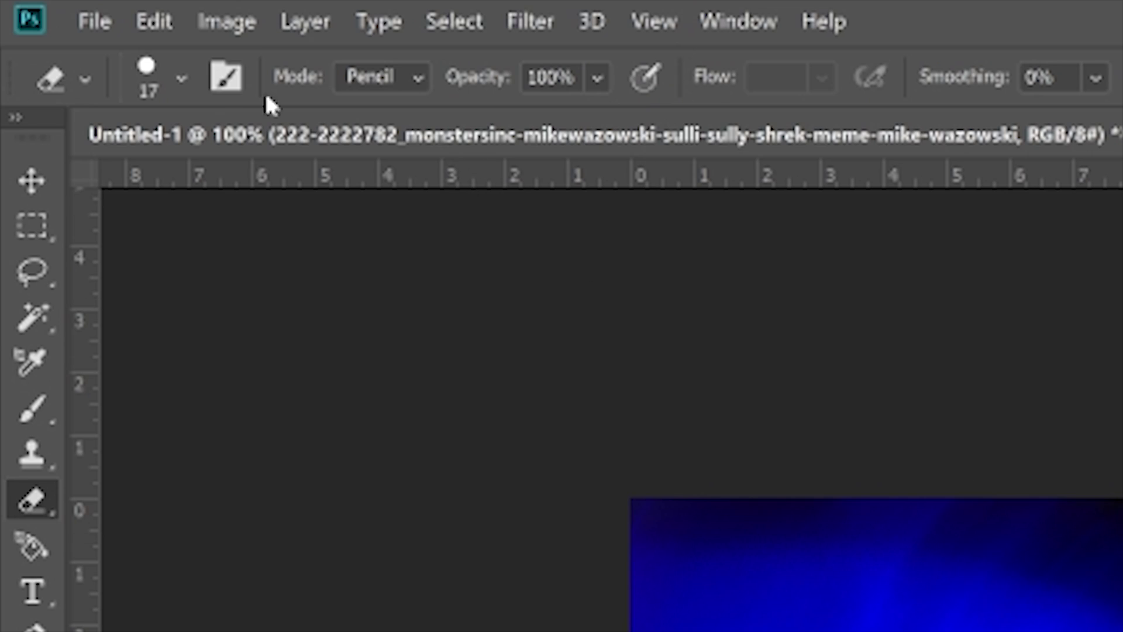
pyautogui.click(181, 78)
pyautogui.moveTo(208, 186); pyautogui.dragTo(243, 185)
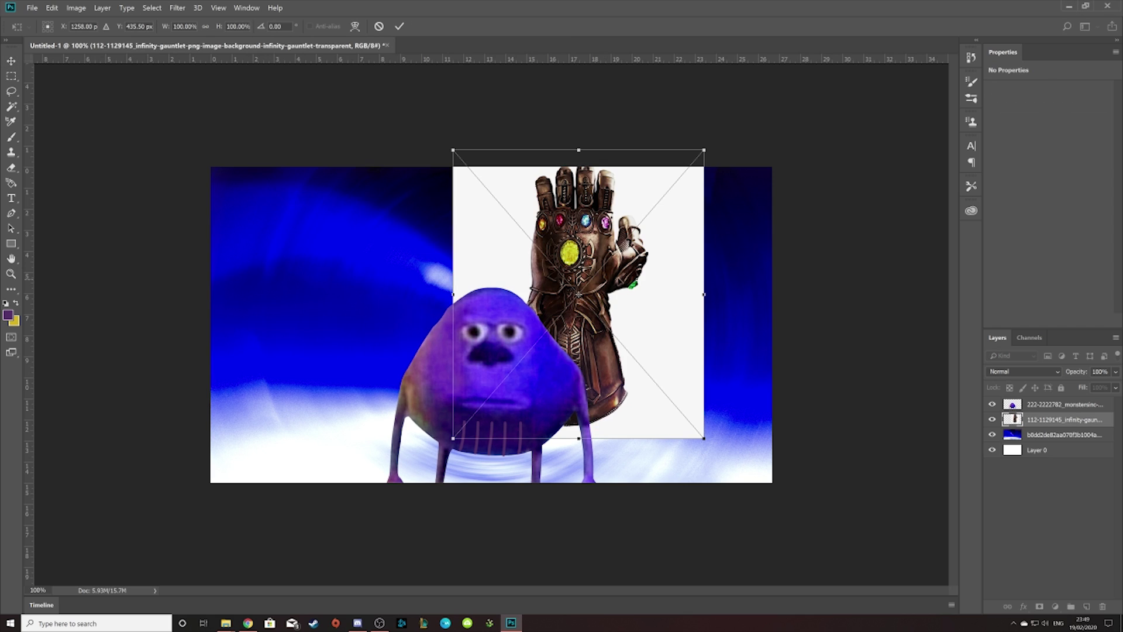
# - Place the Infinity Gauntlet, Magic Wand its white background away, scale to 43% and rotate about 53°
pyautogui.moveTo(620, 282); pyautogui.dragTo(660, 282)
pyautogui.click(11, 90)
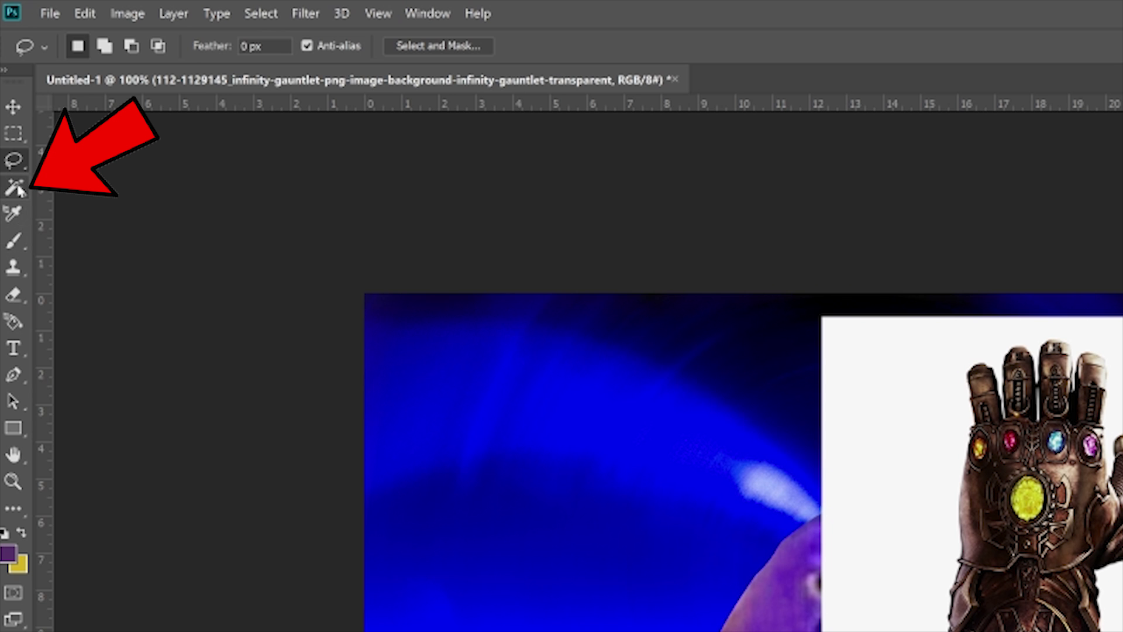
pyautogui.click(14, 187)
pyautogui.click(896, 447)
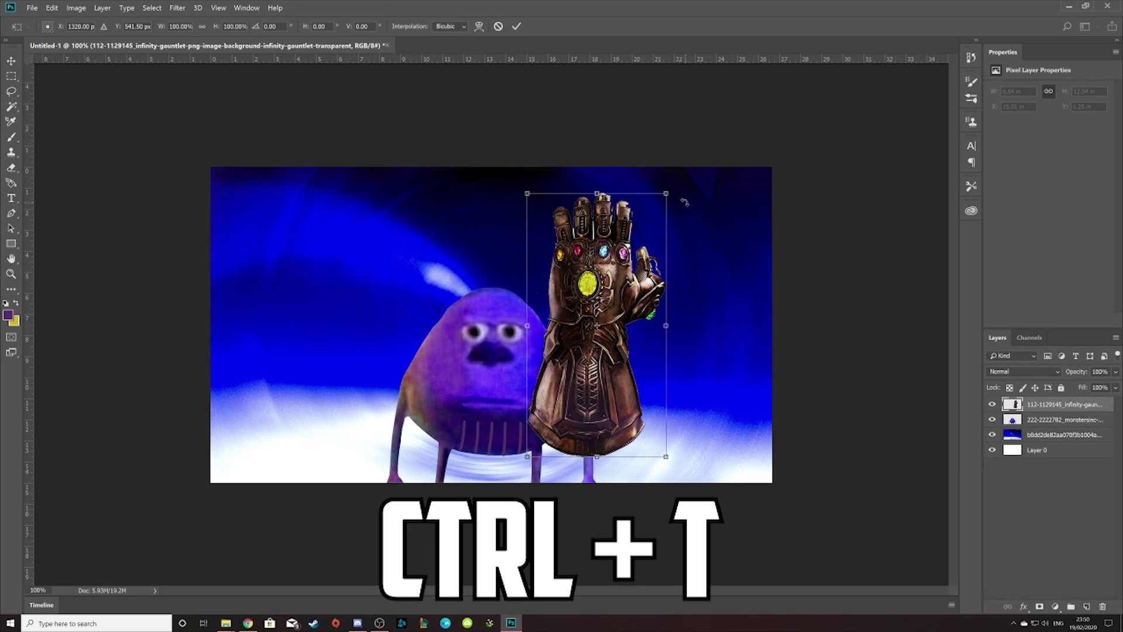
pyautogui.moveTo(671, 191); pyautogui.dragTo(591, 342)
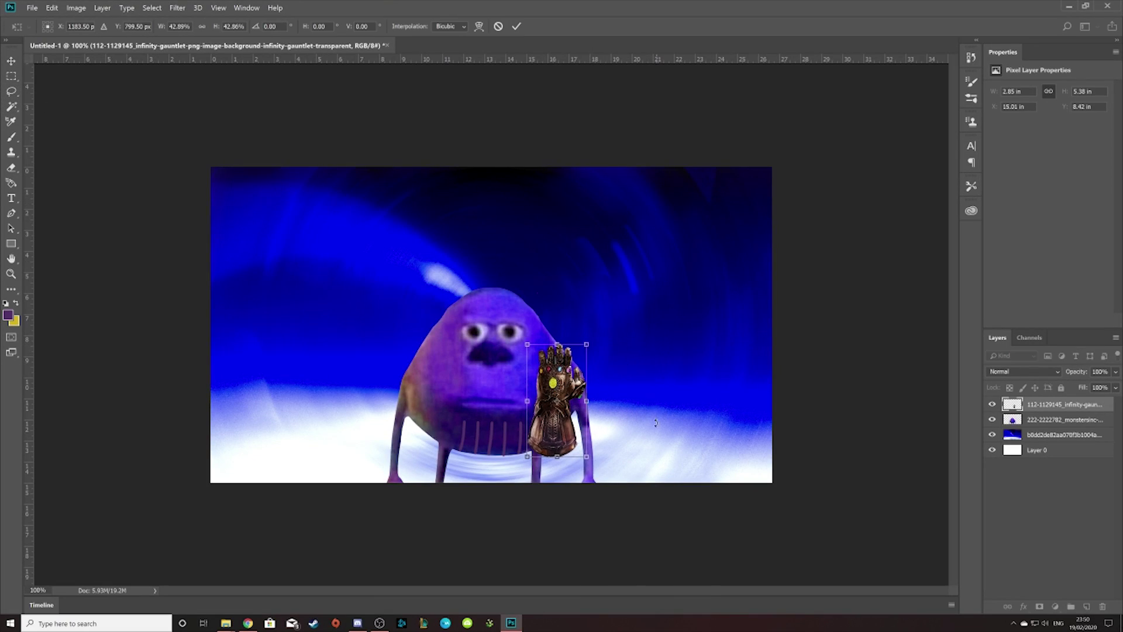
pyautogui.moveTo(606, 430); pyautogui.dragTo(563, 458)
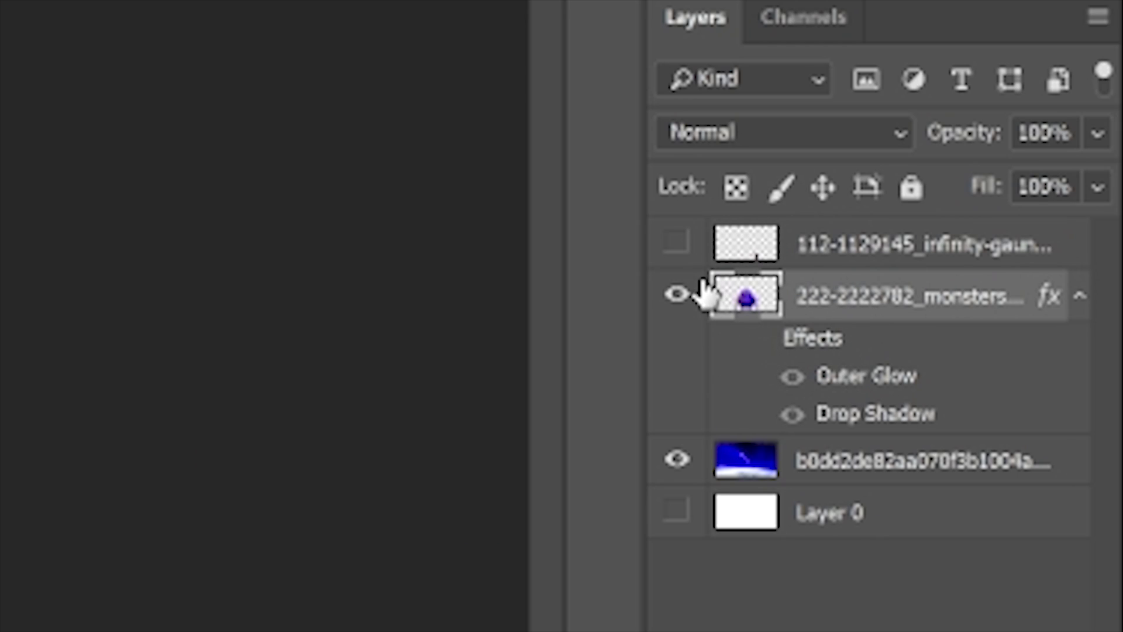
# - Show the gauntlet, hide the blurred background, and stamp visible layers into merged Layer 1
pyautogui.click(677, 243)
pyautogui.click(677, 459)
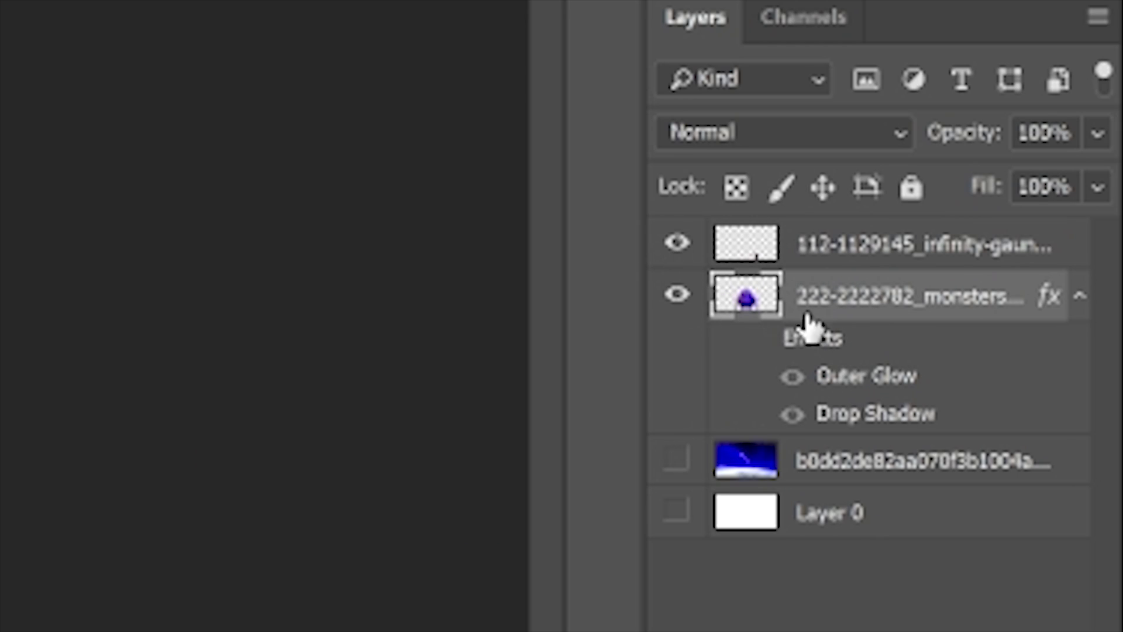
pyautogui.click(853, 258)
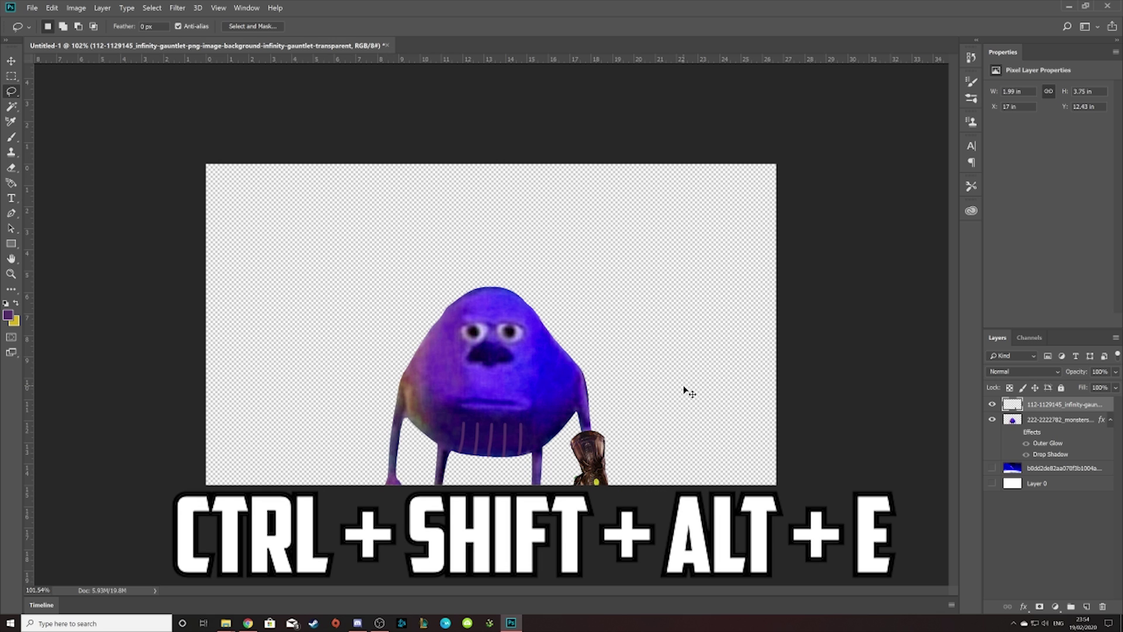
pyautogui.hotkey('ctrl', 'shift', 'alt', 'e')
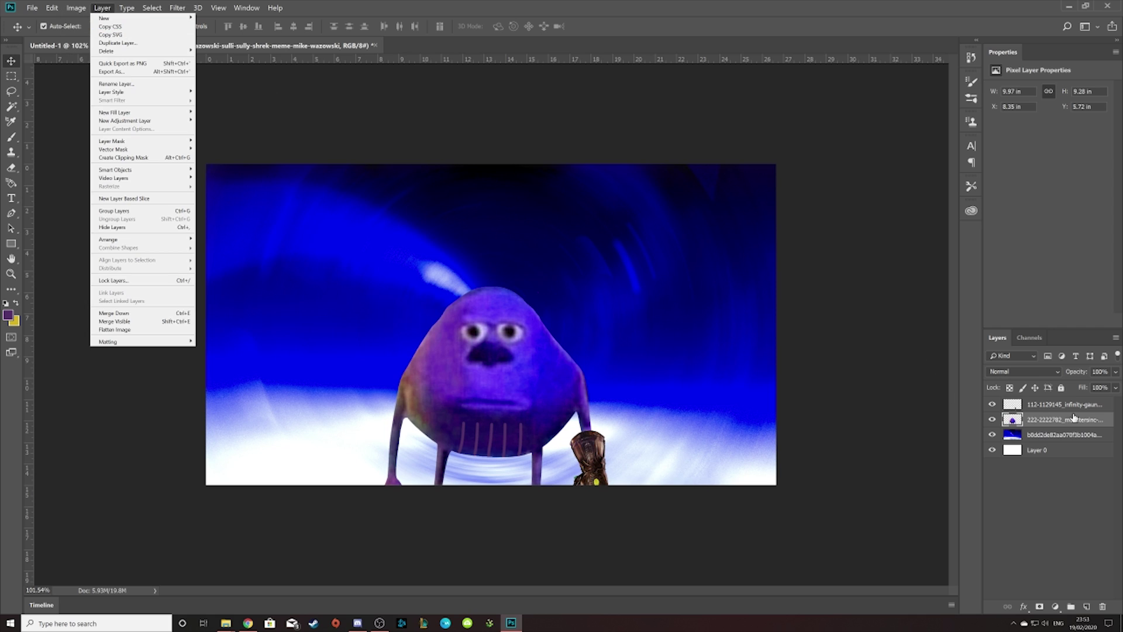
# - Give the character layer a white 8 px Outer Glow and bring up its Drop Shadow settings
pyautogui.click(1063, 424)
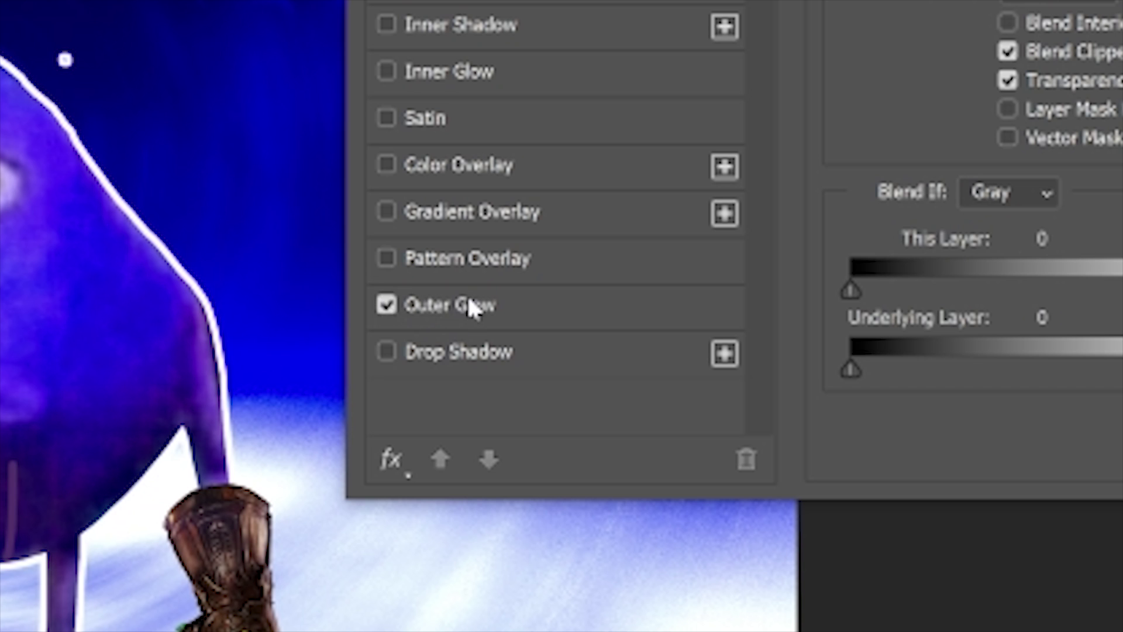
pyautogui.click(472, 305)
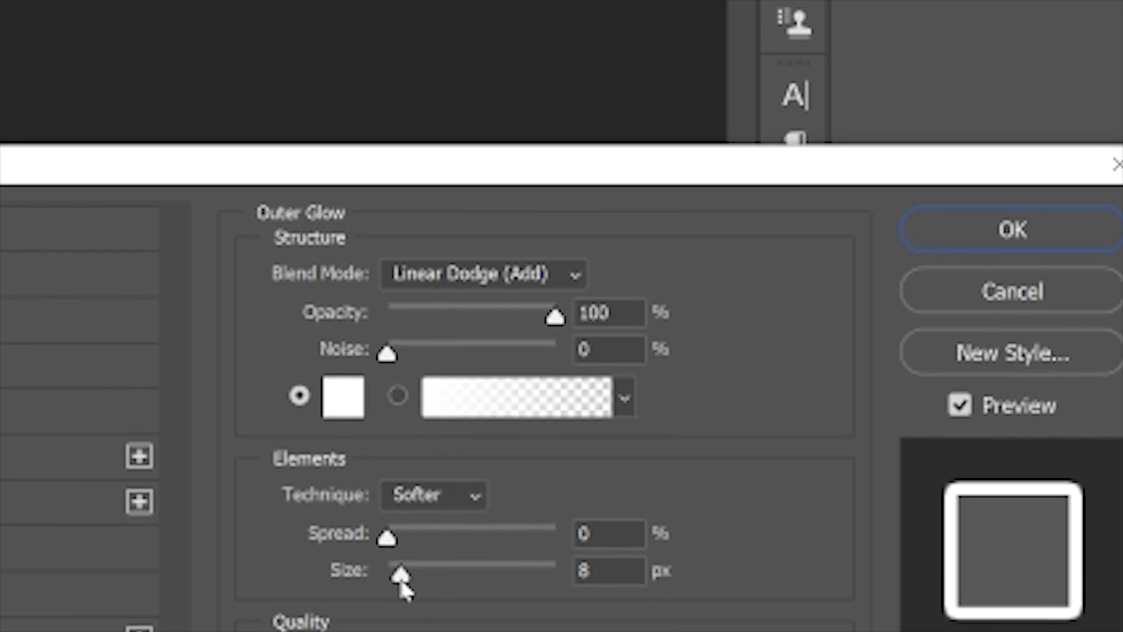
pyautogui.moveTo(991, 105)
pyautogui.mouseDown()
pyautogui.moveTo(982, 110)
pyautogui.moveTo(994, 114)
pyautogui.mouseUp()
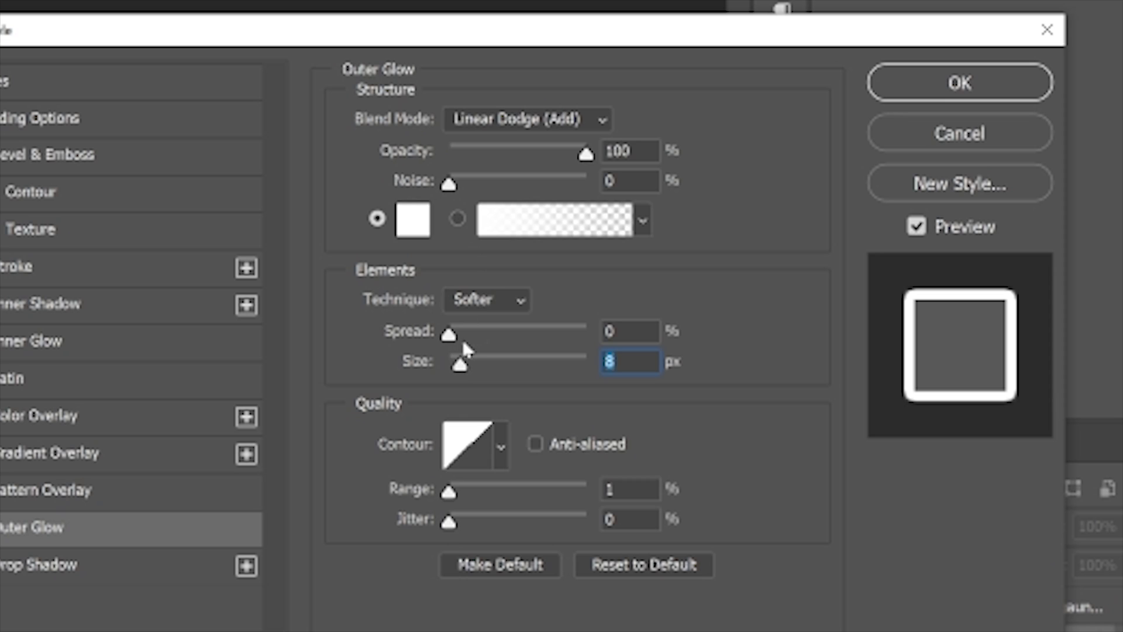
pyautogui.press('Tab')
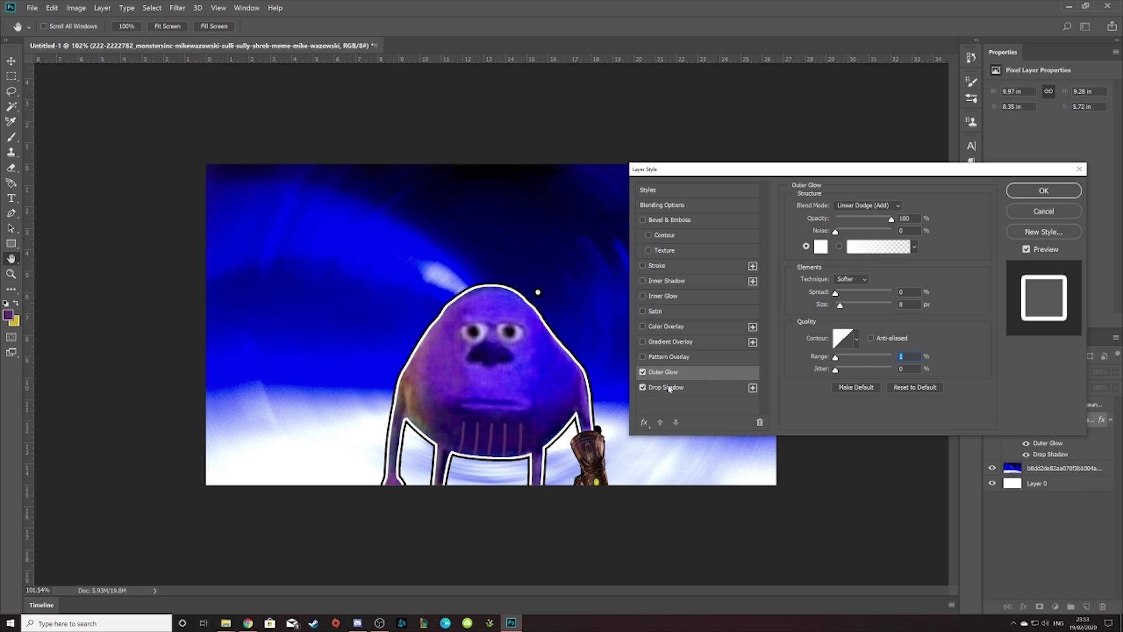
pyautogui.click(670, 388)
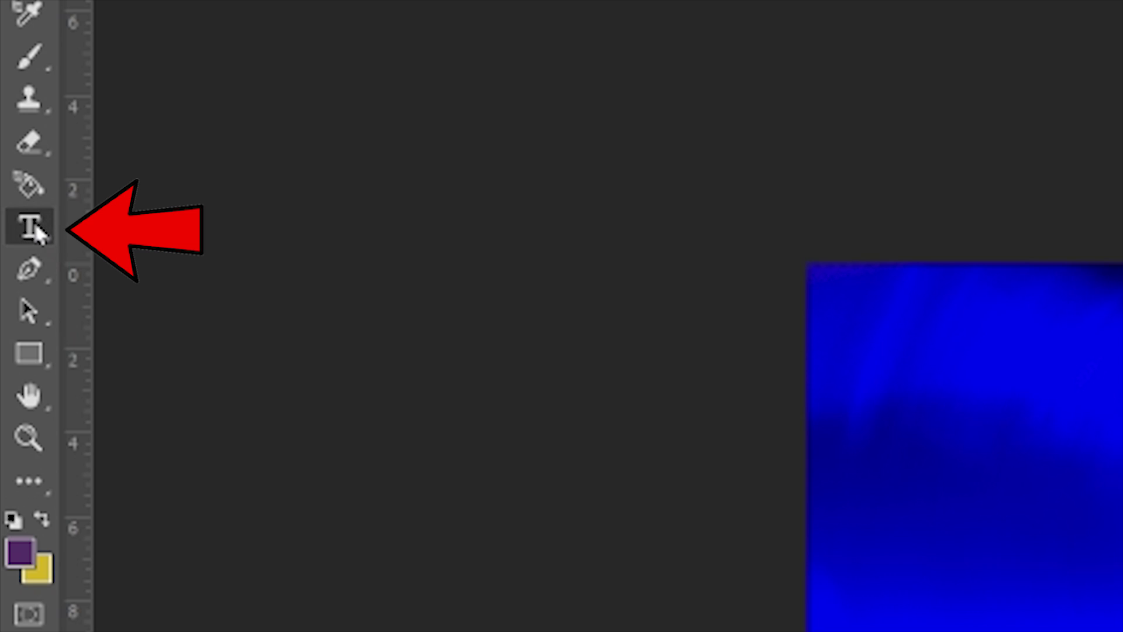
# - Start a text layer on the canvas and type the 'God Thumbnails' title
pyautogui.click(352, 267)
pyautogui.write('God Thumbnails')
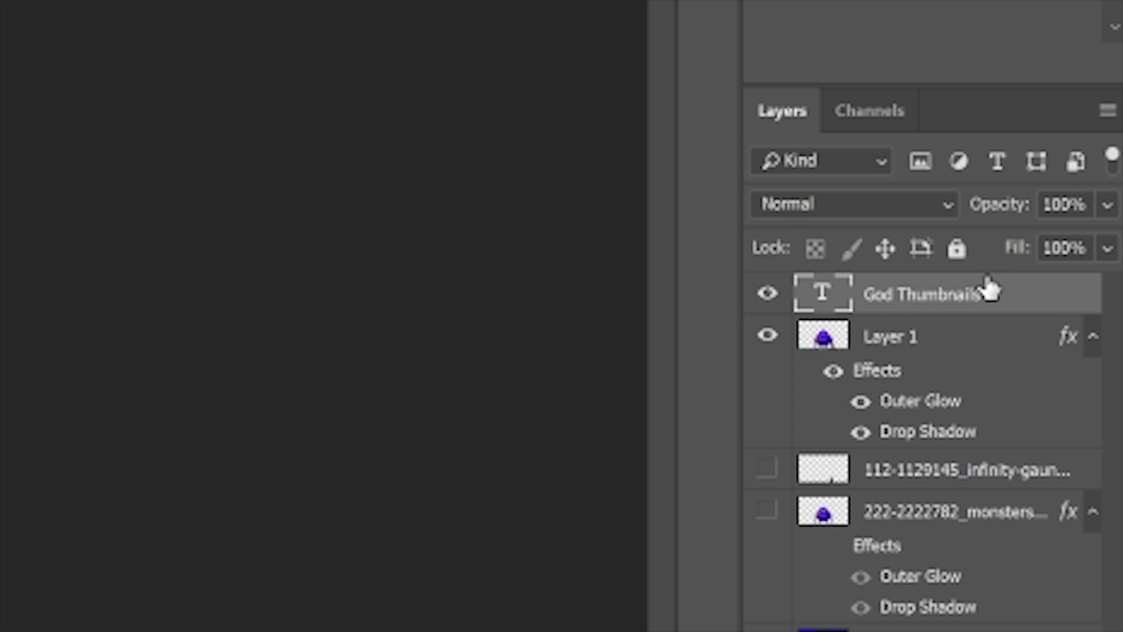
# - Apply an orange preset gradient overlay to the THUMBNAILS text, then start tilting it
pyautogui.doubleClick(989, 290)
pyautogui.click(56, 394)
pyautogui.click(143, 392)
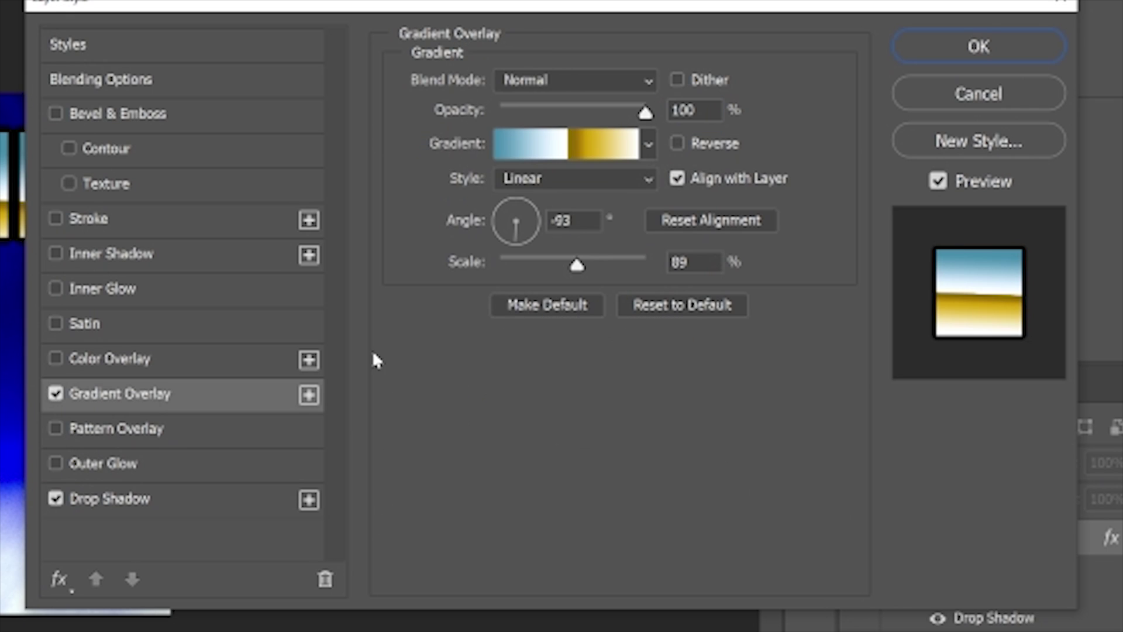
pyautogui.click(649, 145)
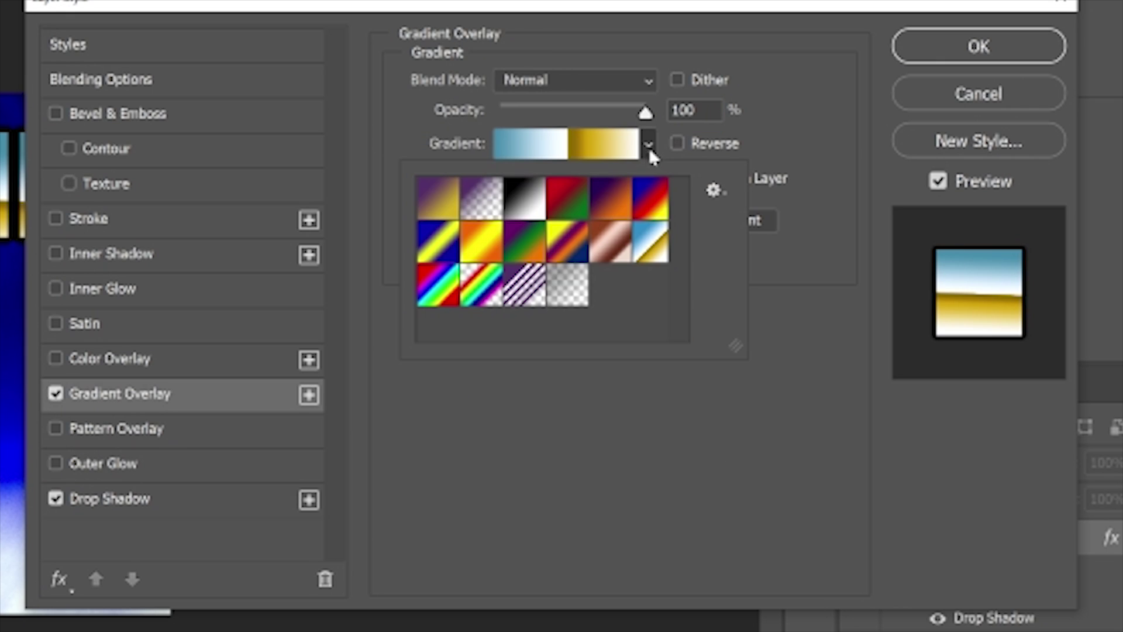
pyautogui.click(475, 208)
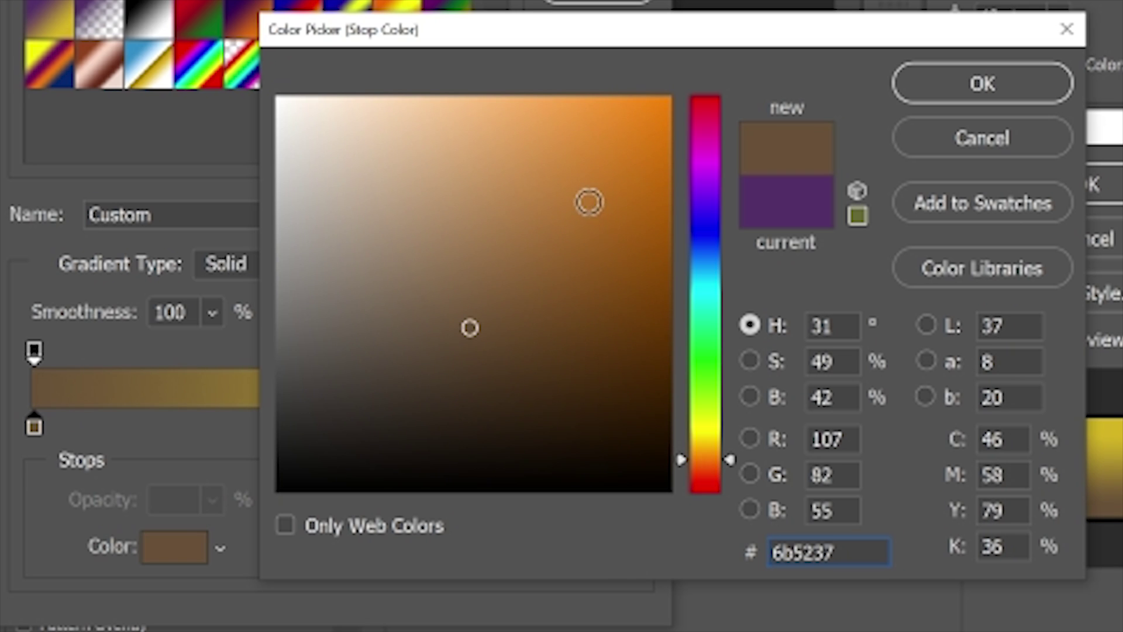
pyautogui.moveTo(589, 202); pyautogui.dragTo(639, 111)
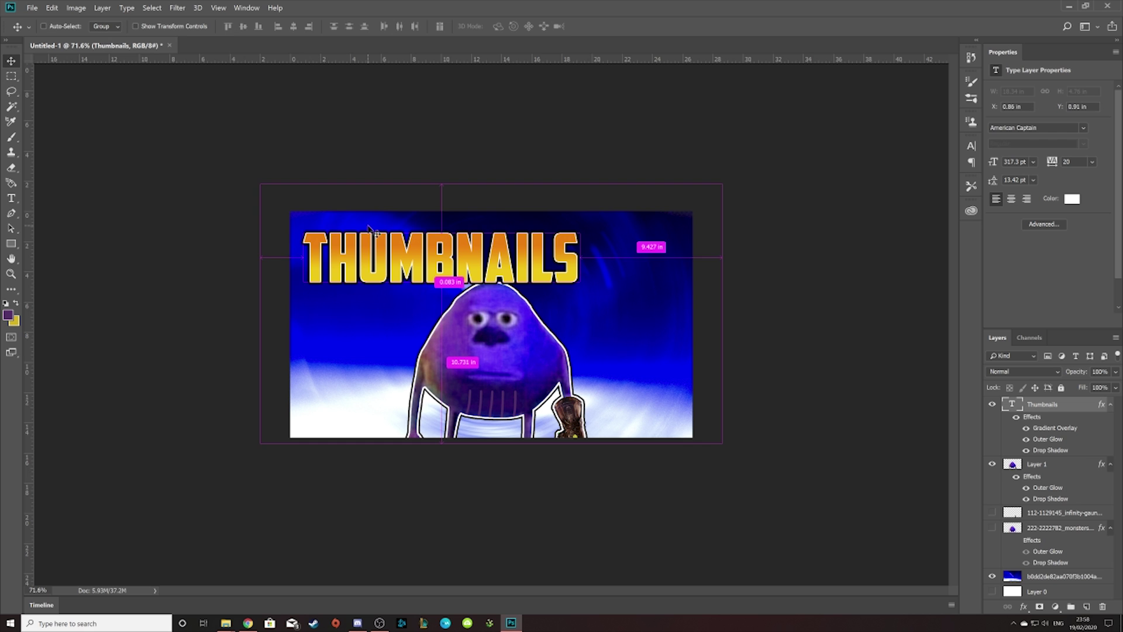
pyautogui.hotkey('ctrl', 't')
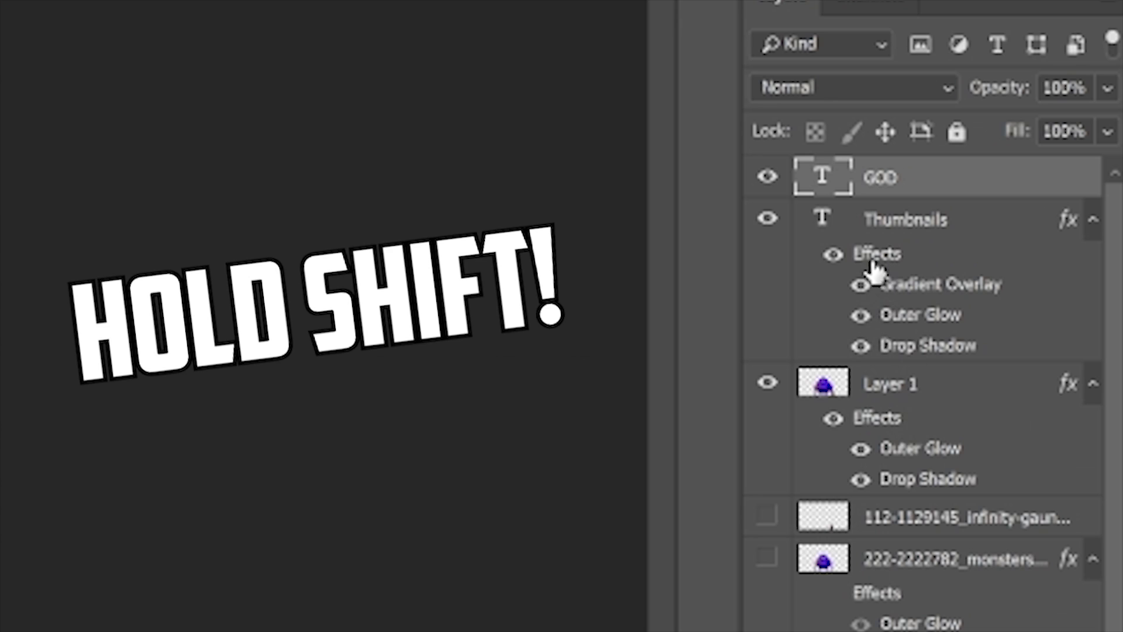
# - Alt-drag the THUMBNAILS layer effects onto the GOD text layer
pyautogui.moveTo(1047, 418); pyautogui.dragTo(1032, 417)
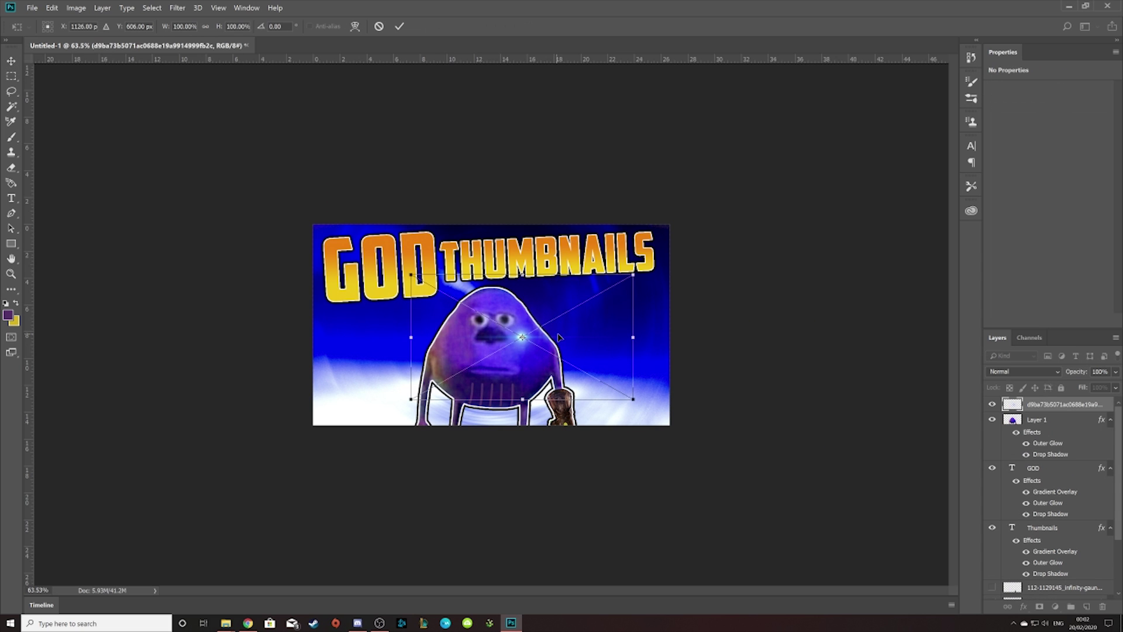
# - Place the blue glow image on the monster's eye and duplicate the glow layer
pyautogui.moveTo(559, 337); pyautogui.dragTo(571, 322)
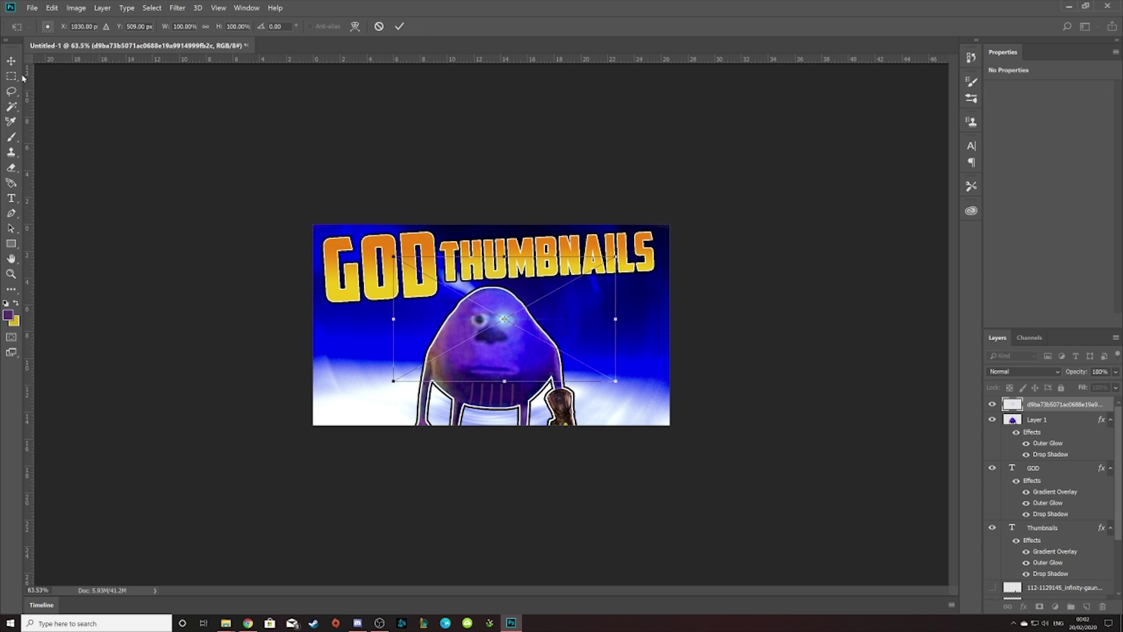
pyautogui.click(12, 61)
pyautogui.click(501, 234)
pyautogui.scroll(3, 495, 350)
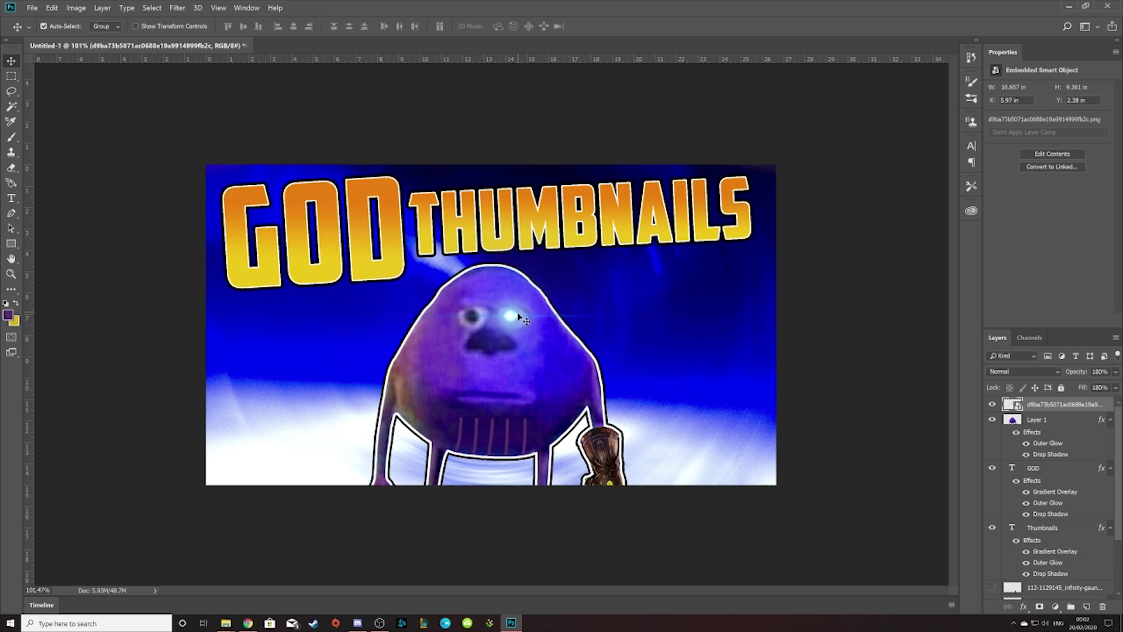
pyautogui.moveTo(518, 311); pyautogui.dragTo(522, 301)
pyautogui.click(76, 8)
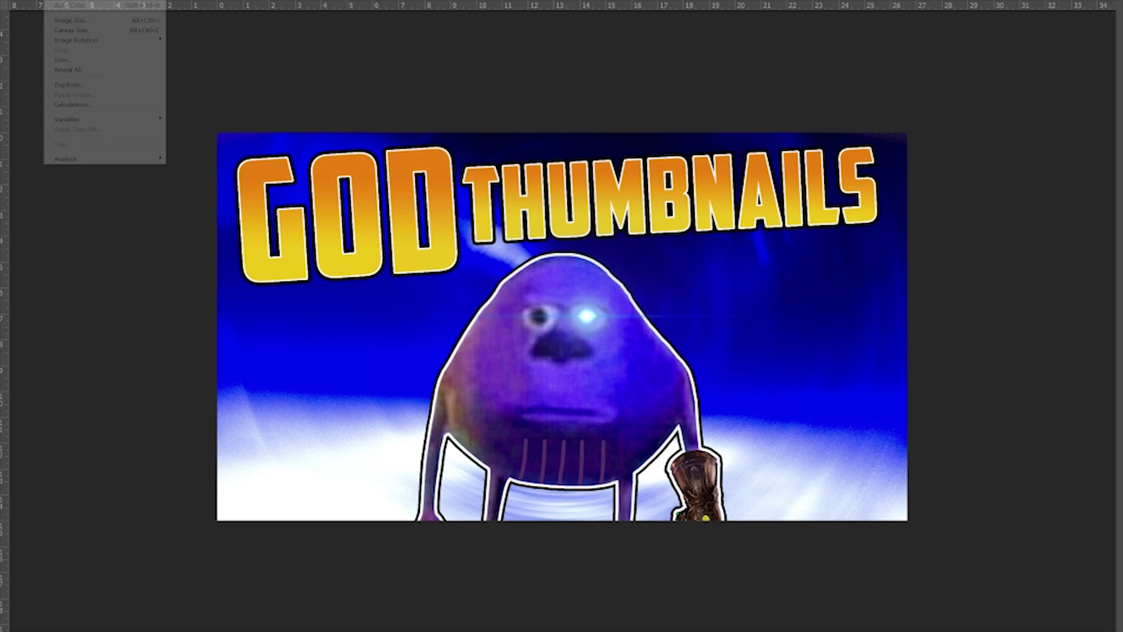
pyautogui.rightClick(899, 281)
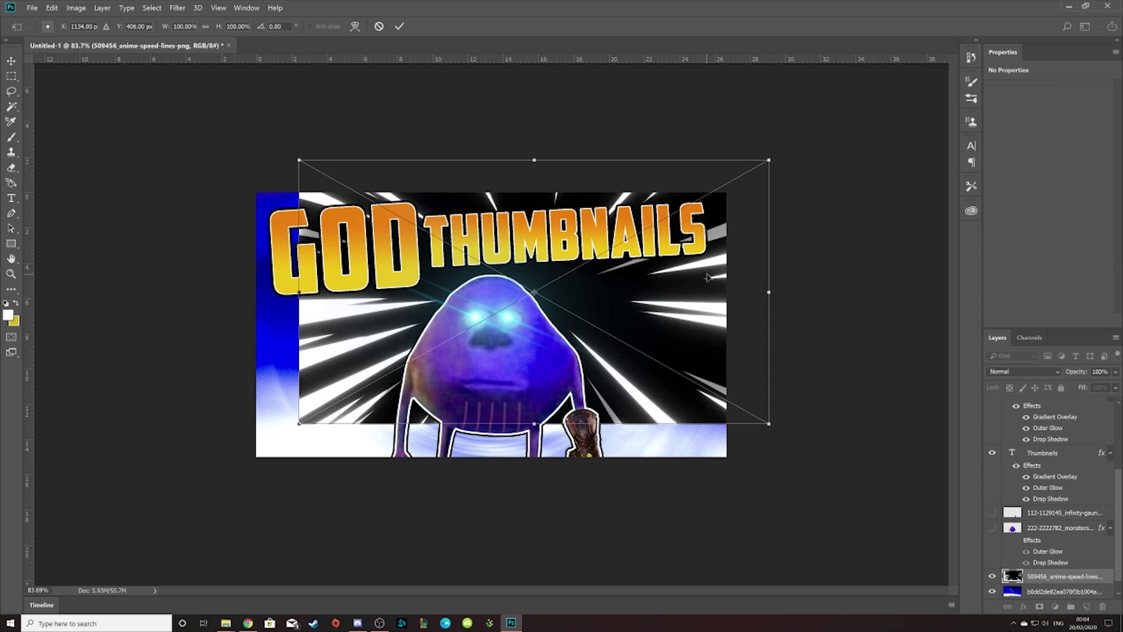
# - Position the speed lines, set them to Lighten, and move the layer below the character layers
pyautogui.moveTo(693, 284); pyautogui.dragTo(652, 309)
pyautogui.click(1011, 369)
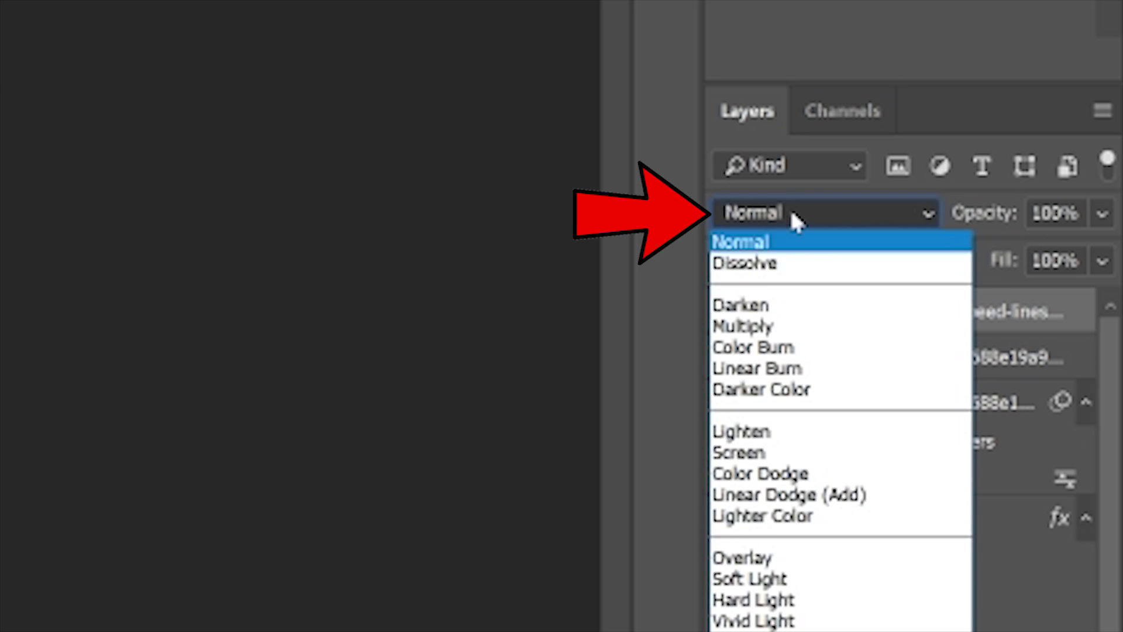
pyautogui.click(996, 387)
pyautogui.scroll(-6, 794, 217)
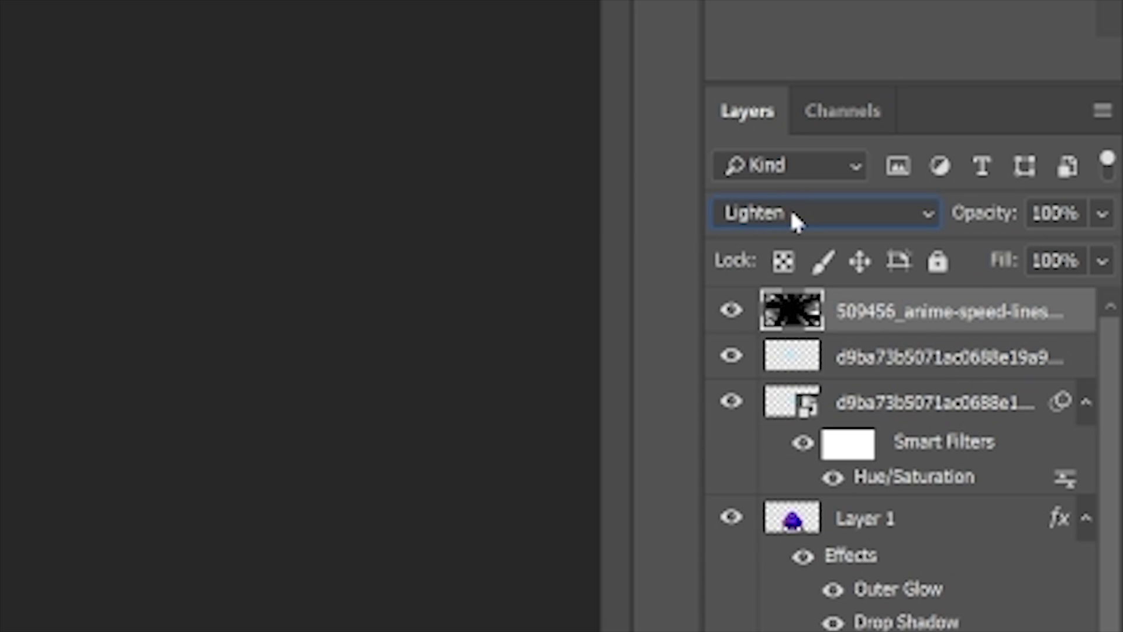
pyautogui.moveTo(878, 321); pyautogui.dragTo(894, 439)
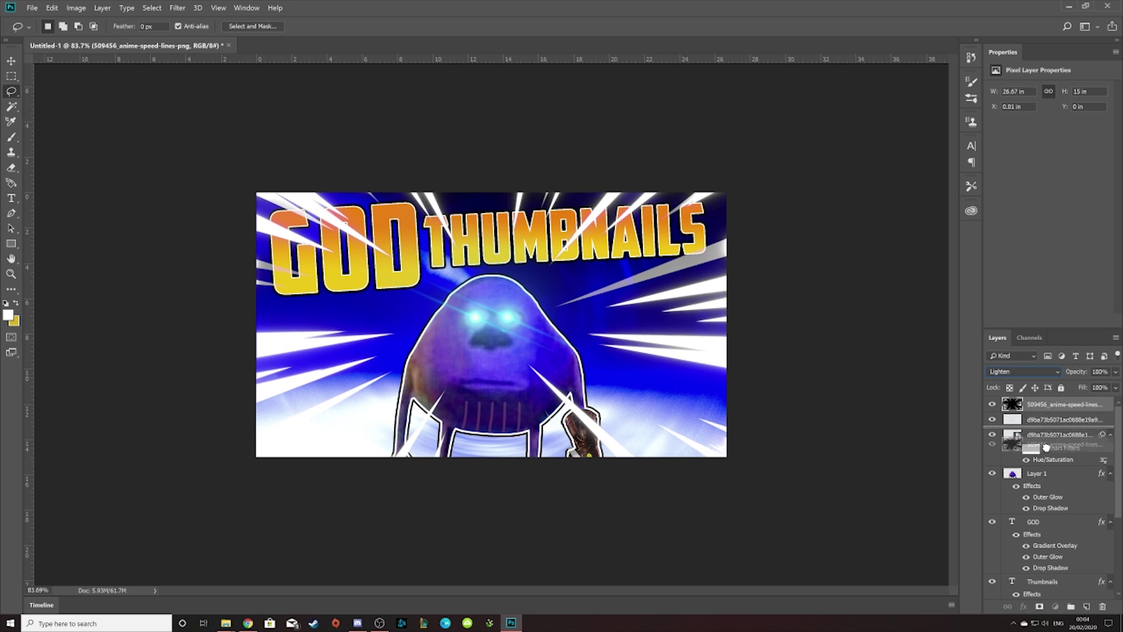
pyautogui.moveTo(1047, 447); pyautogui.dragTo(1047, 539)
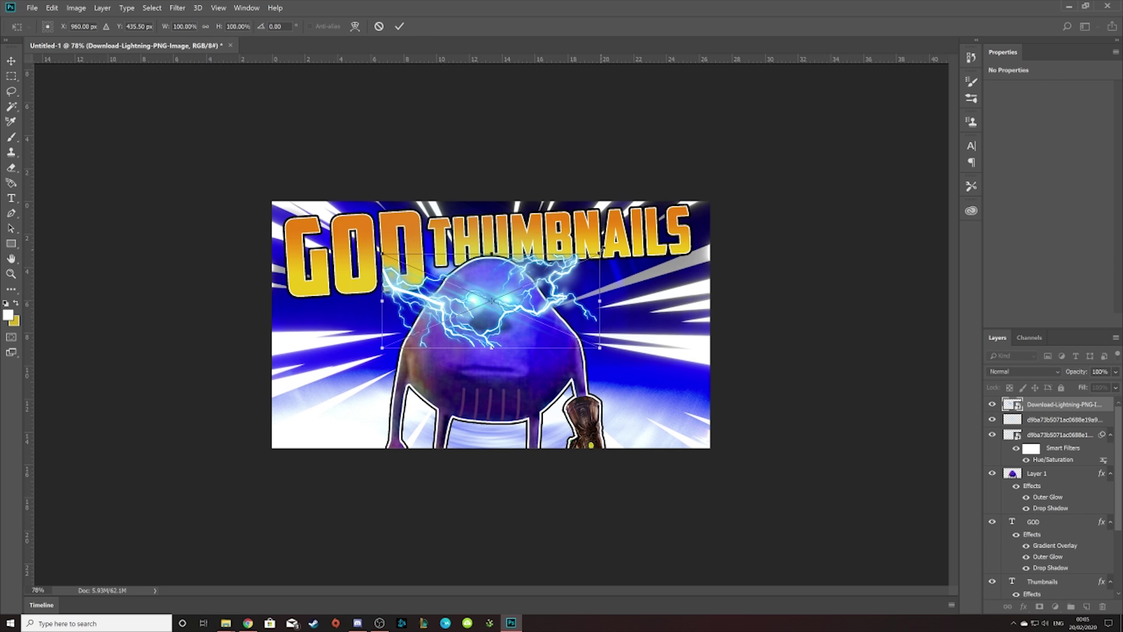
# - Enlarge the lightning around the eyes and shift its hue toward orange
pyautogui.moveTo(599, 252); pyautogui.dragTo(797, 218)
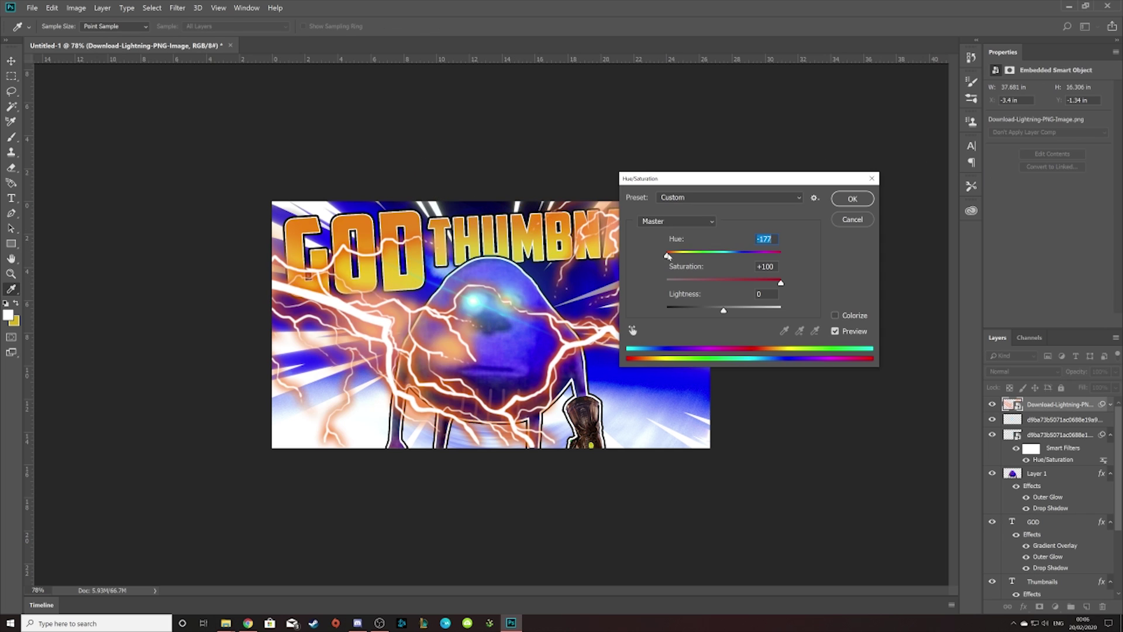
pyautogui.moveTo(671, 255); pyautogui.dragTo(669, 255)
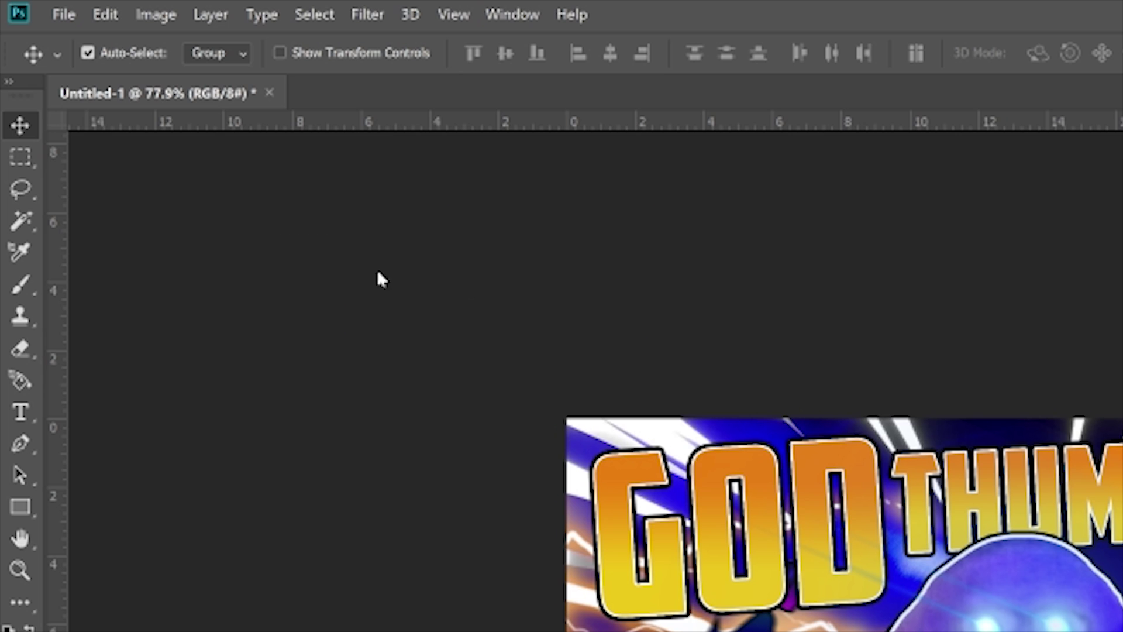
# - Open File > Export As with PNG and set the height to 720 px
pyautogui.click(33, 8)
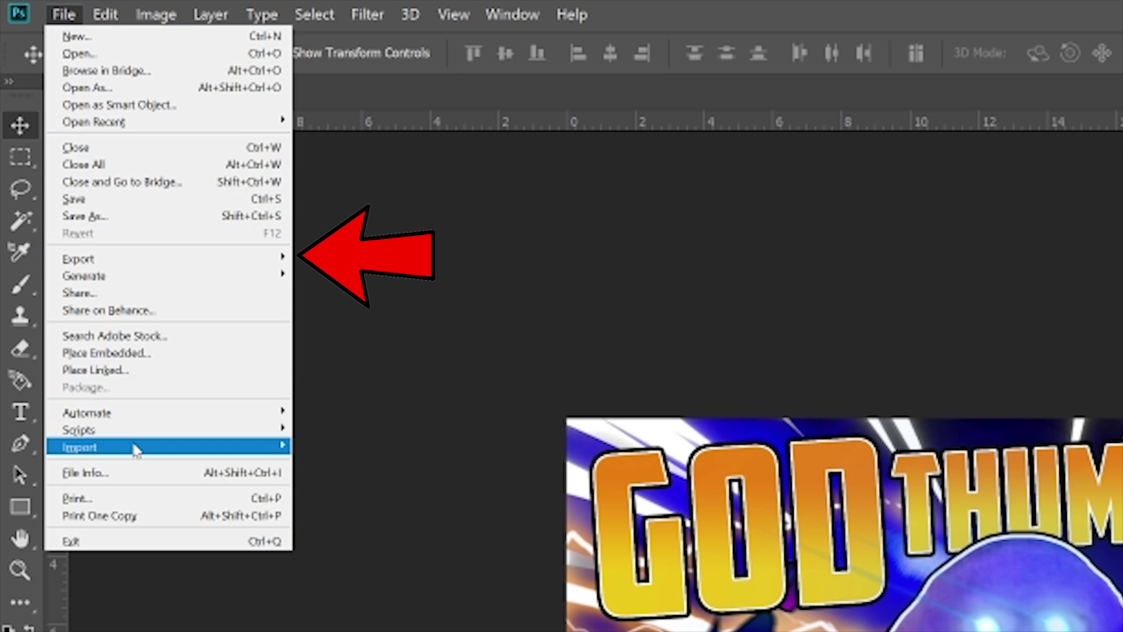
pyautogui.moveTo(142, 261)
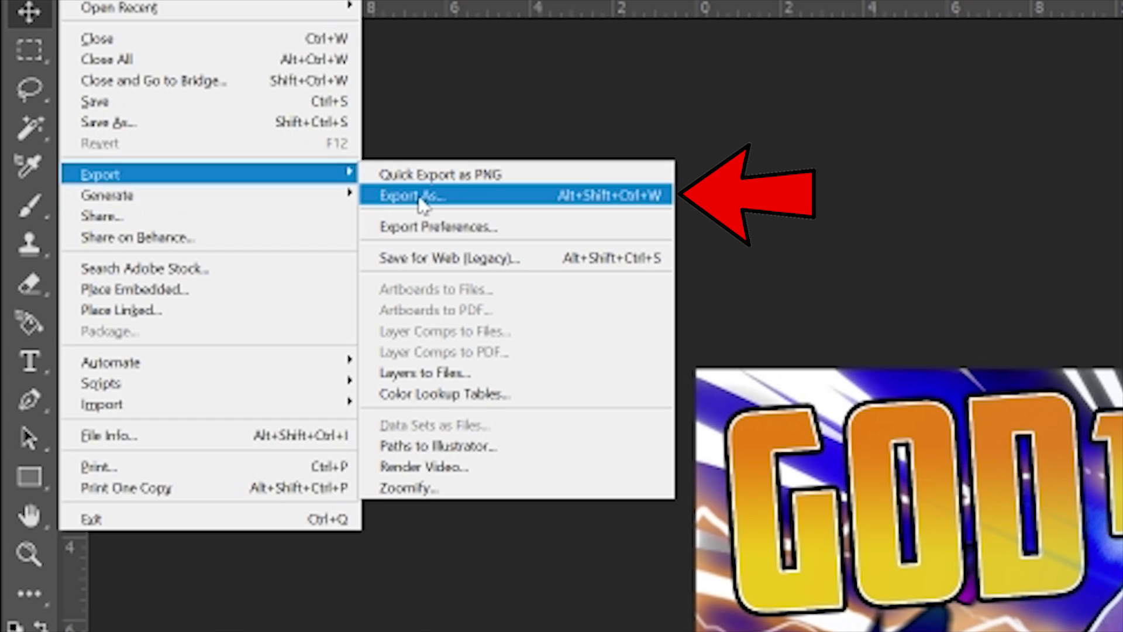
pyautogui.click(410, 196)
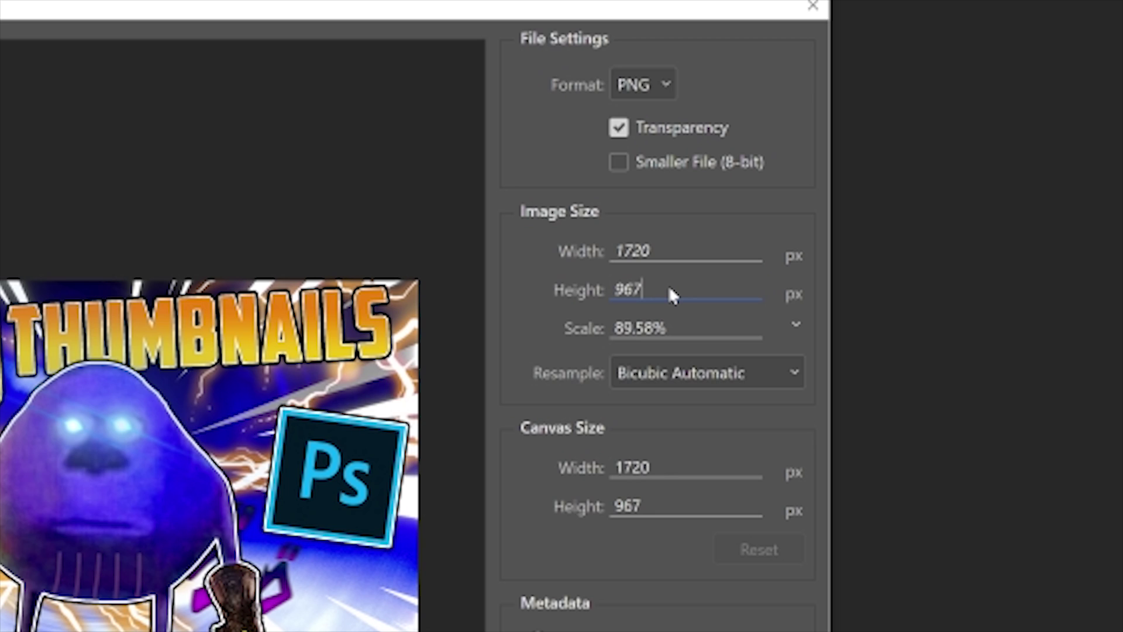
pyautogui.press('BackSpace')
pyautogui.press('BackSpace')
pyautogui.press('BackSpace')
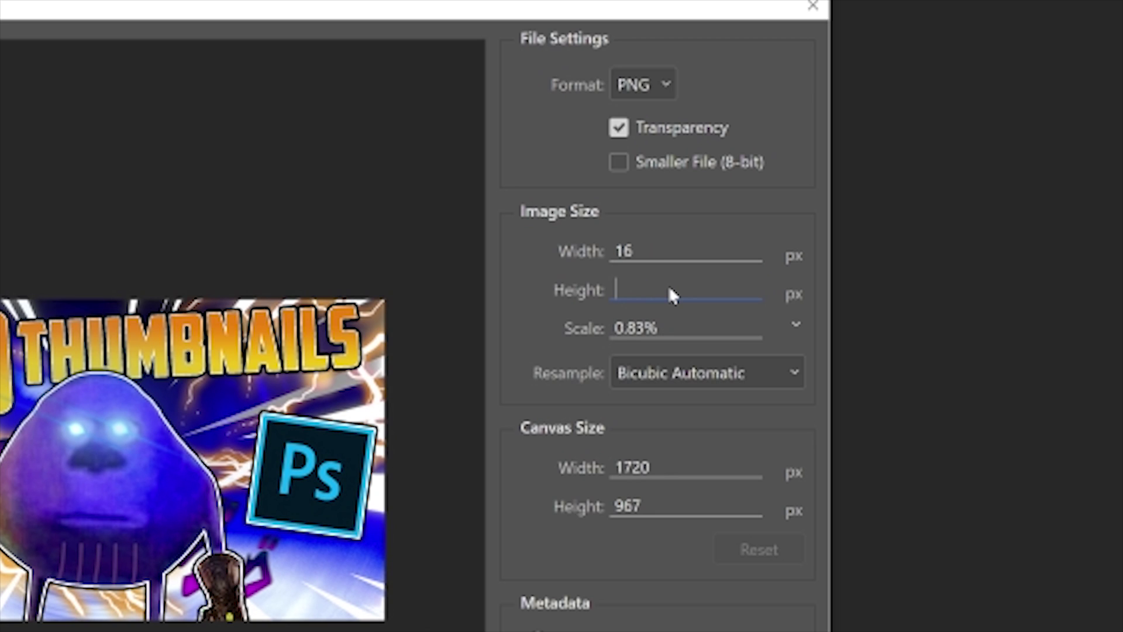
pyautogui.write('720')
pyautogui.press('Return')
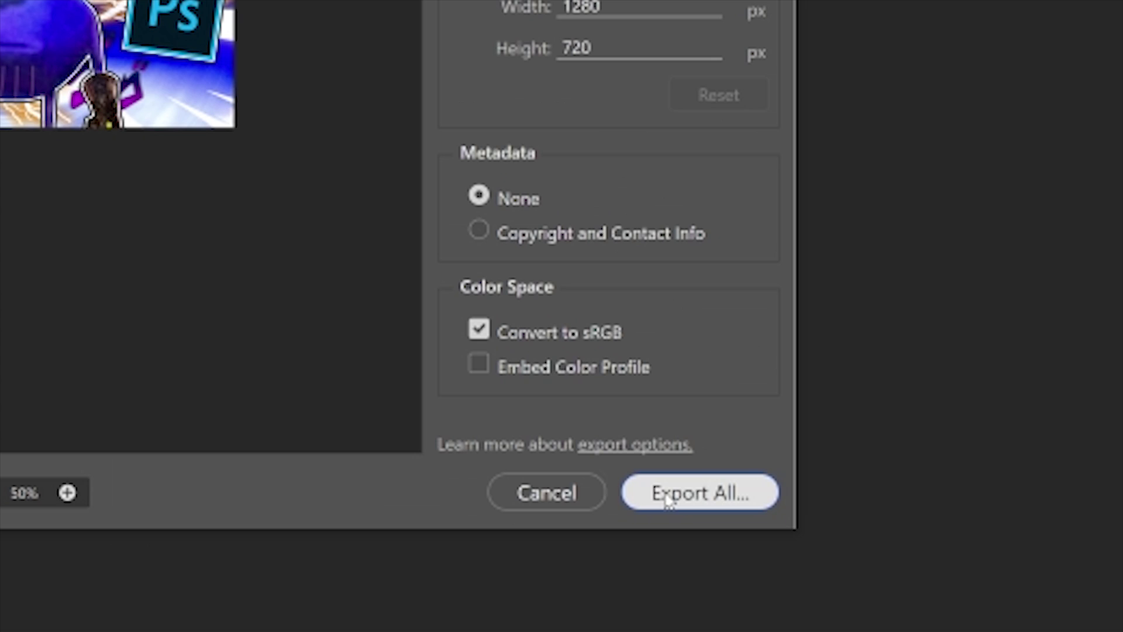
pyautogui.click(669, 494)
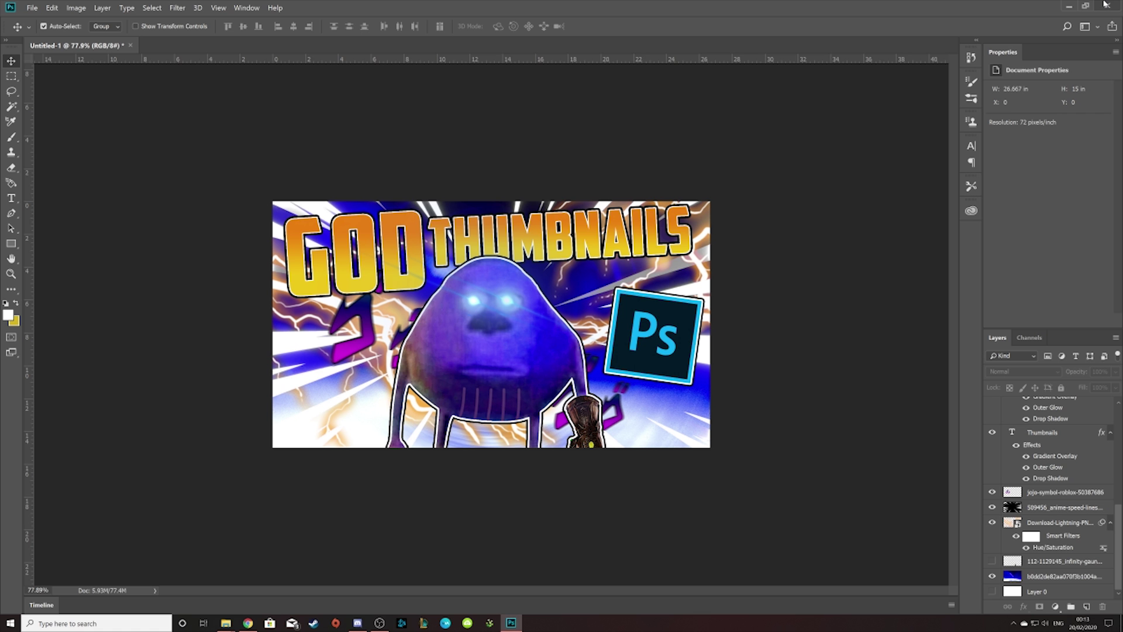